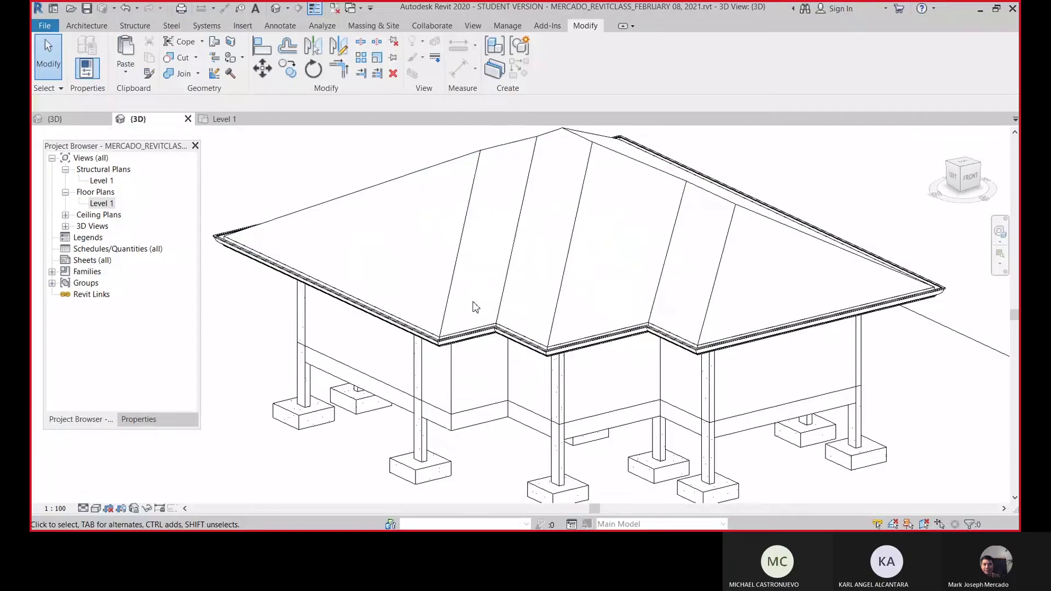
# Open the Level 1 floor plan from the Project Browser and frame the walled building outline.
pyautogui.doubleClick(102, 203)
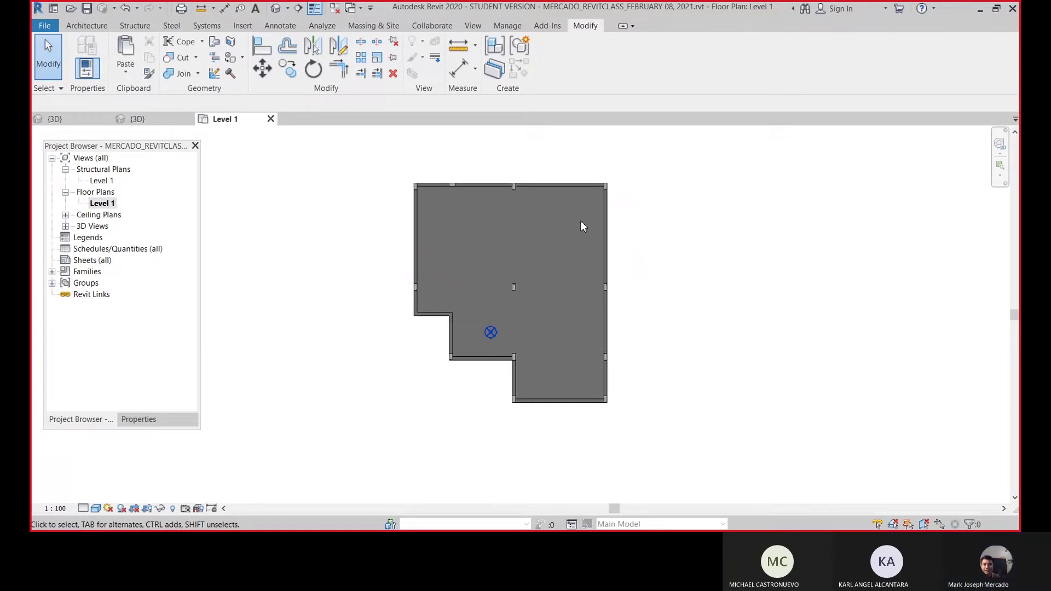
pyautogui.scroll(1, 632, 205)
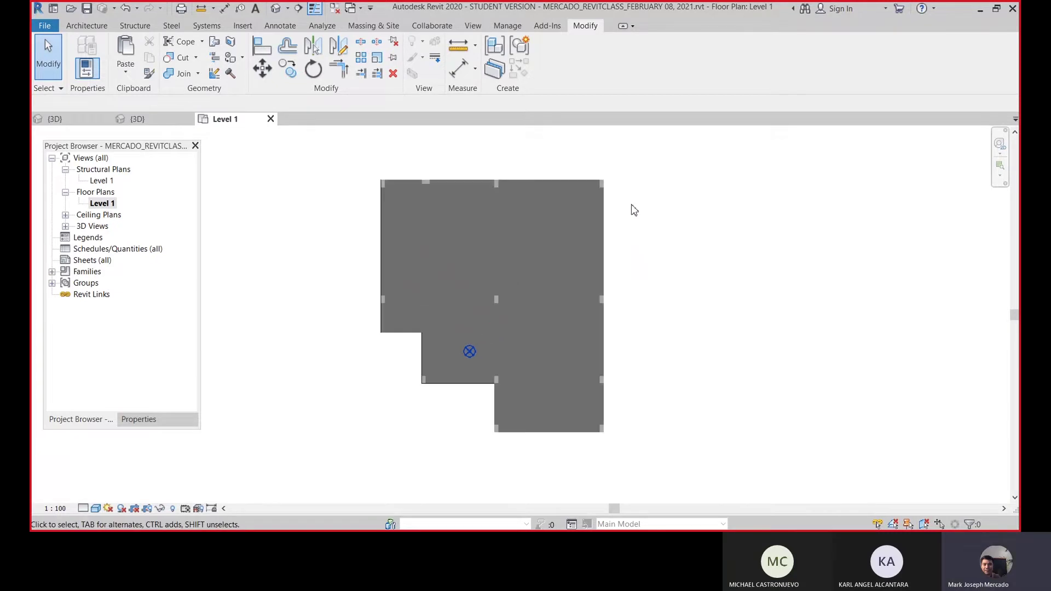
pyautogui.doubleClick(102, 203)
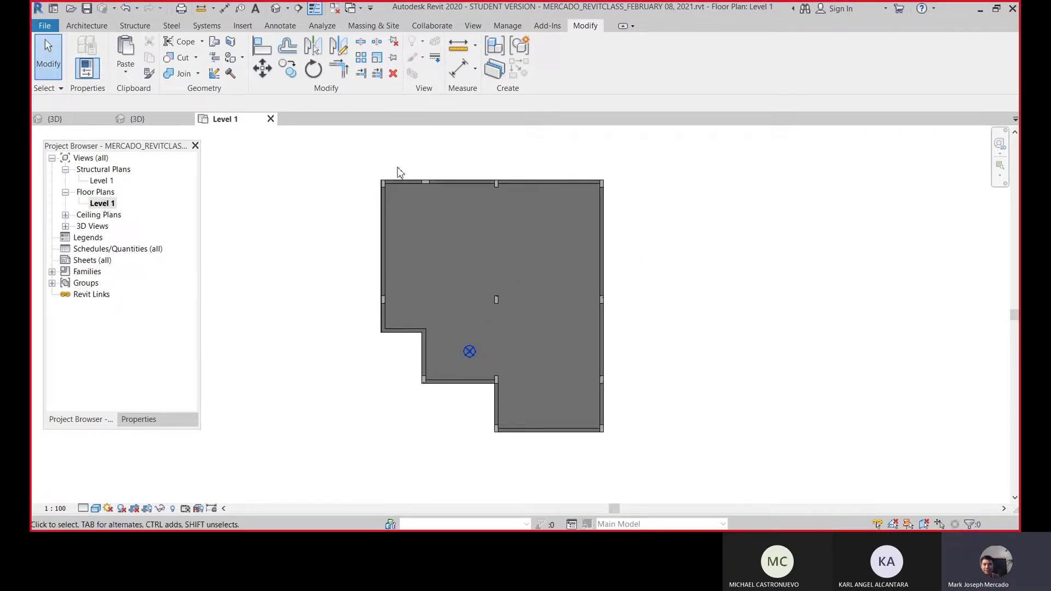
pyautogui.scroll(-2, 500, 430)
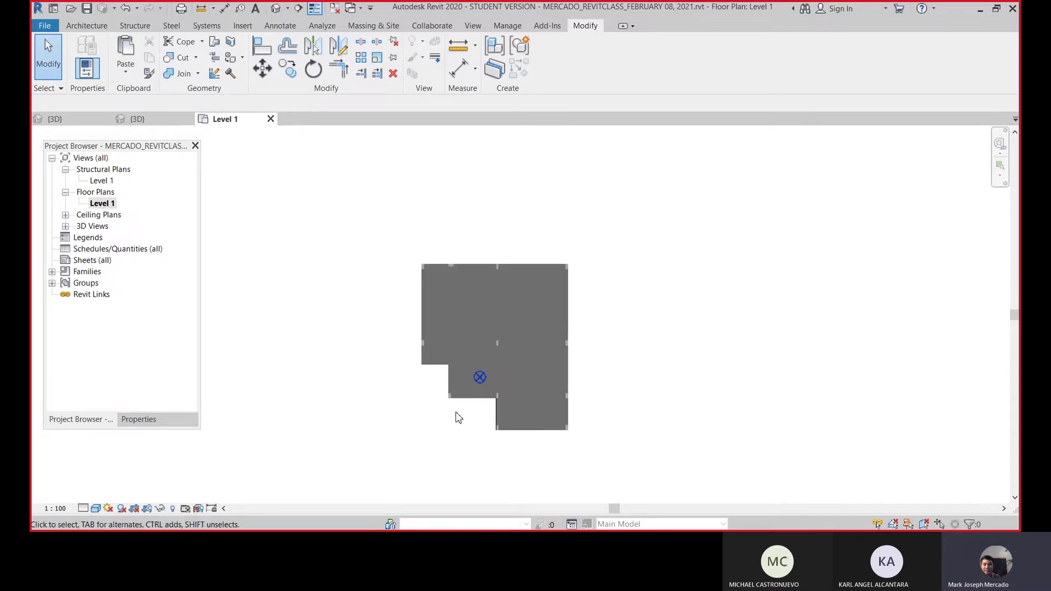
pyautogui.scroll(-1, 445, 266)
pyautogui.scroll(3, 542, 425)
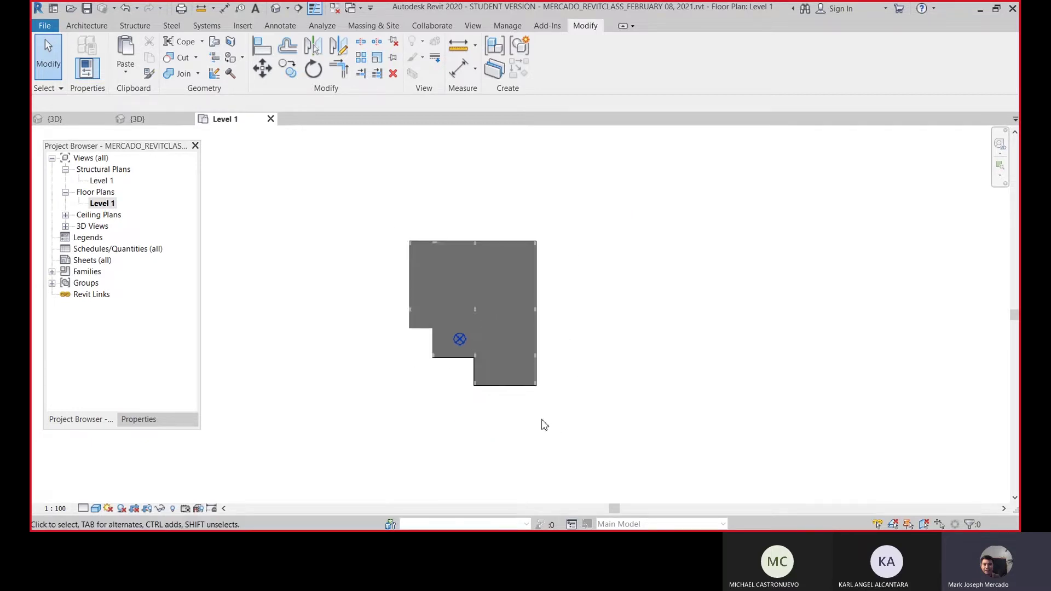
pyautogui.scroll(1, 352, 217)
pyautogui.moveTo(352, 217); pyautogui.dragTo(359, 239, button='middle')
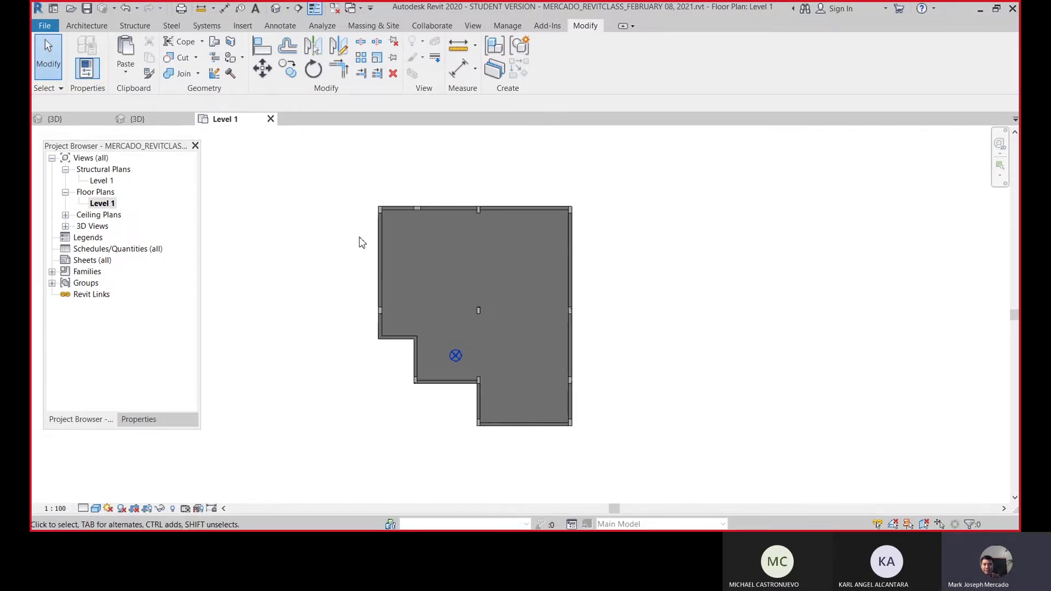
pyautogui.scroll(-1, 359, 239)
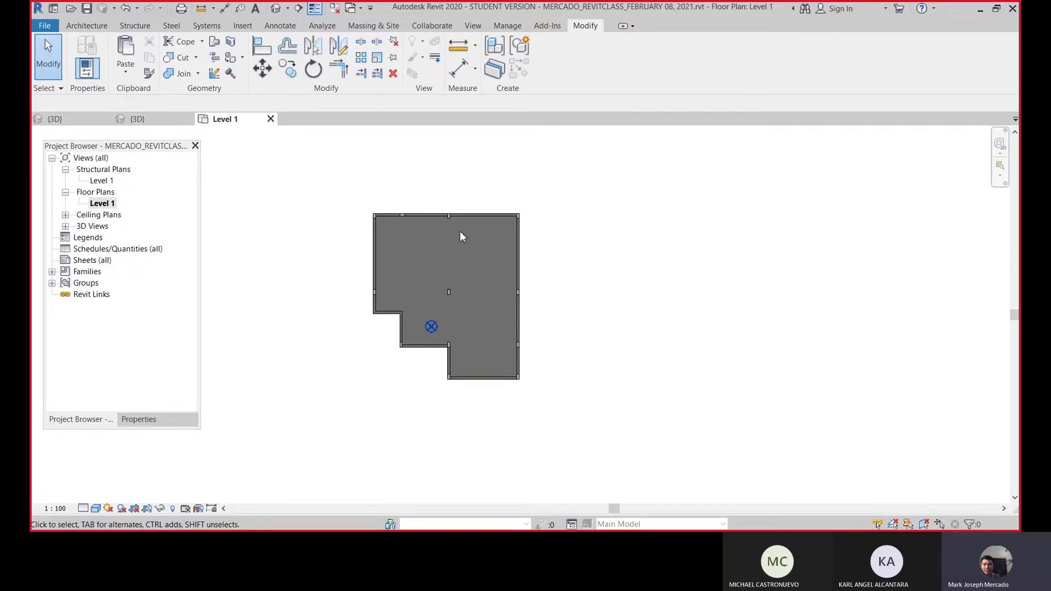
pyautogui.scroll(1, 488, 258)
pyautogui.scroll(-1, 481, 257)
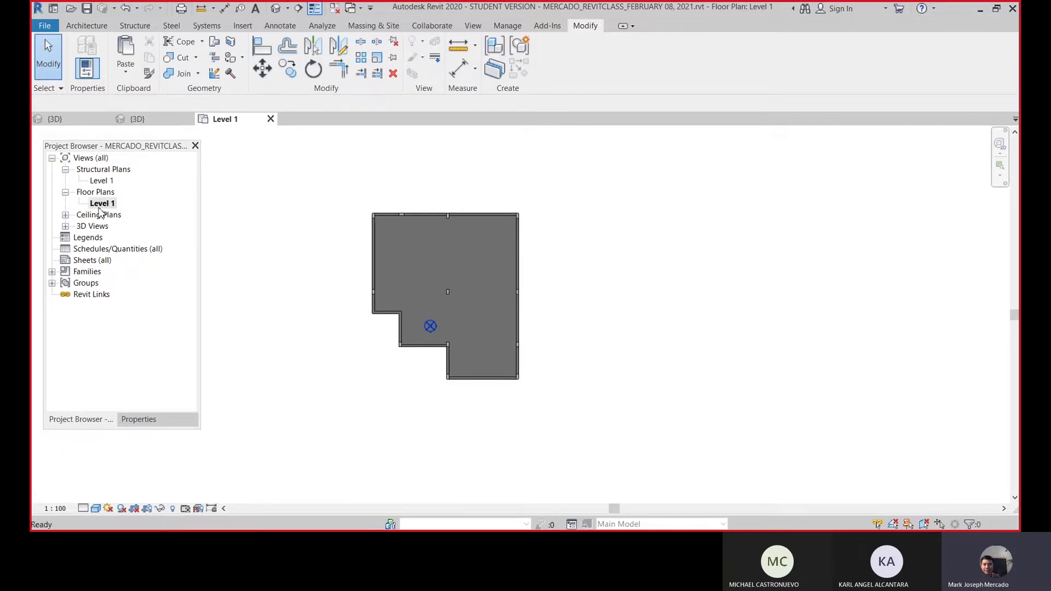
# Change the Level 1 plan's Underlay Range: Base Level from None to Level 1.
pyautogui.click(143, 423)
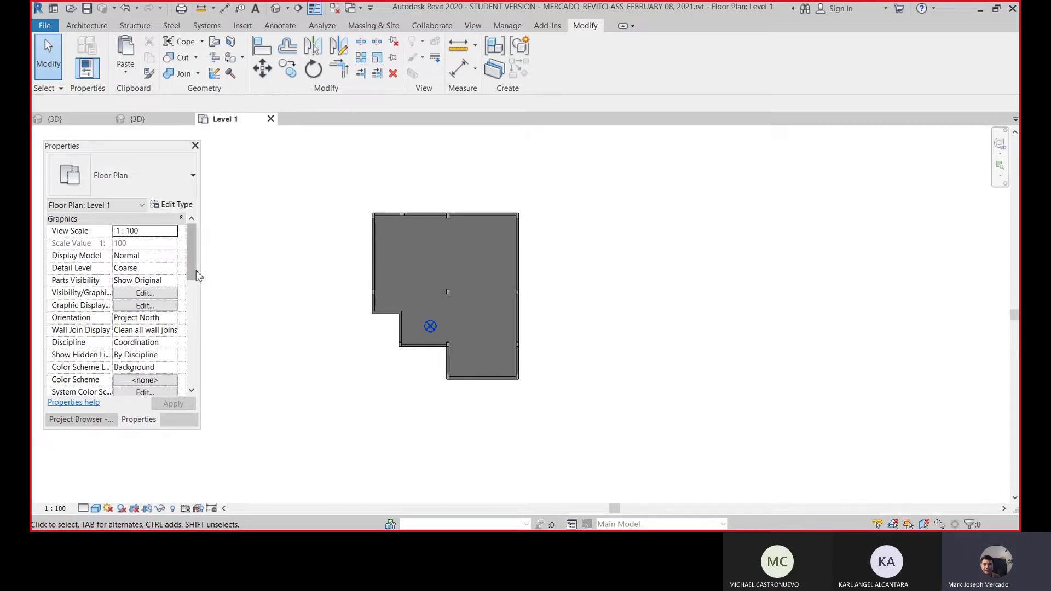
pyautogui.moveTo(197, 273); pyautogui.dragTo(191, 337)
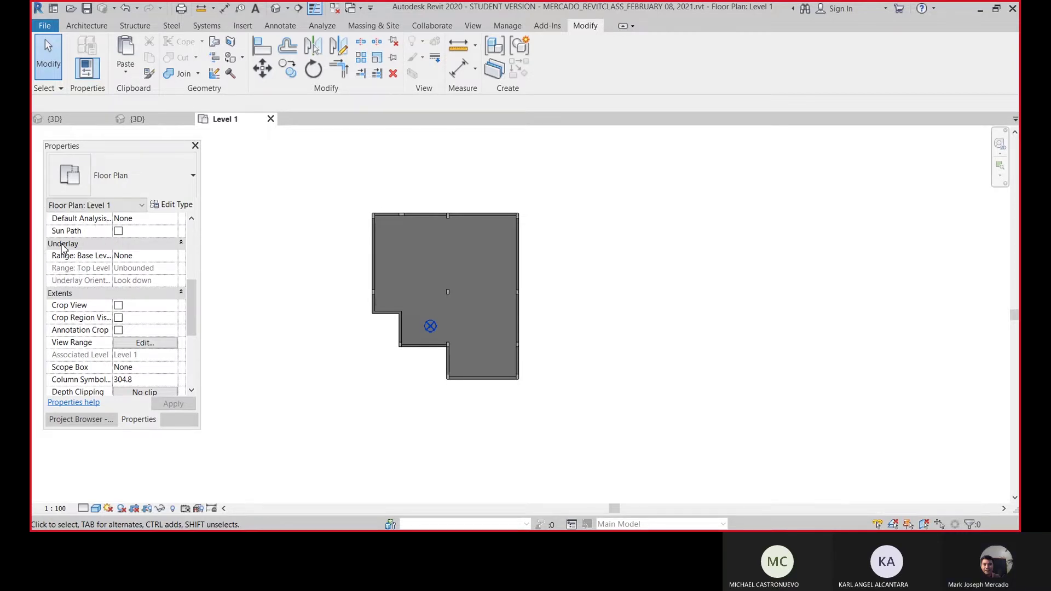
pyautogui.click(135, 246)
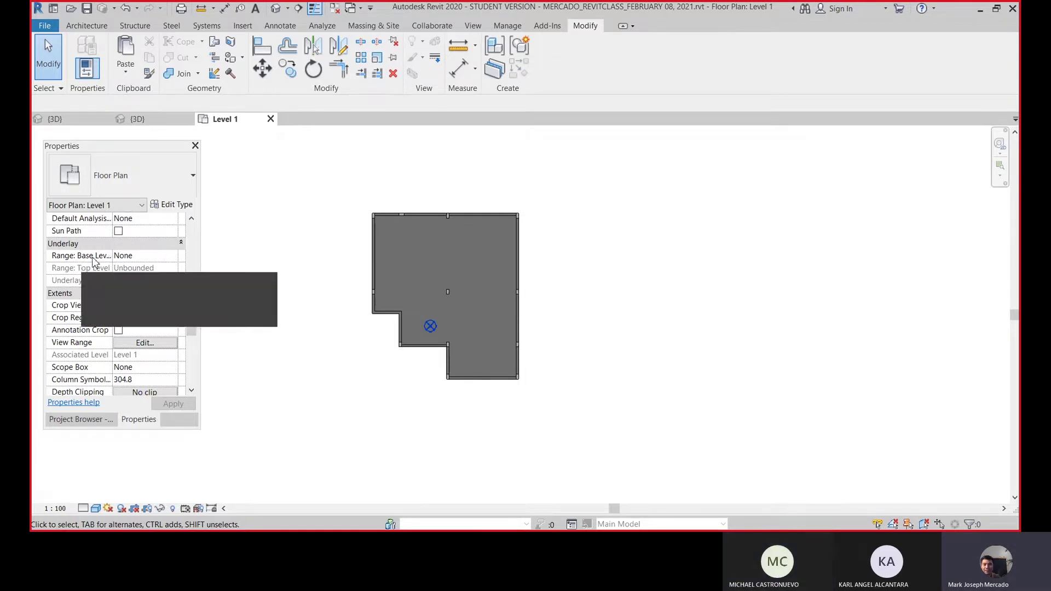
pyautogui.click(144, 257)
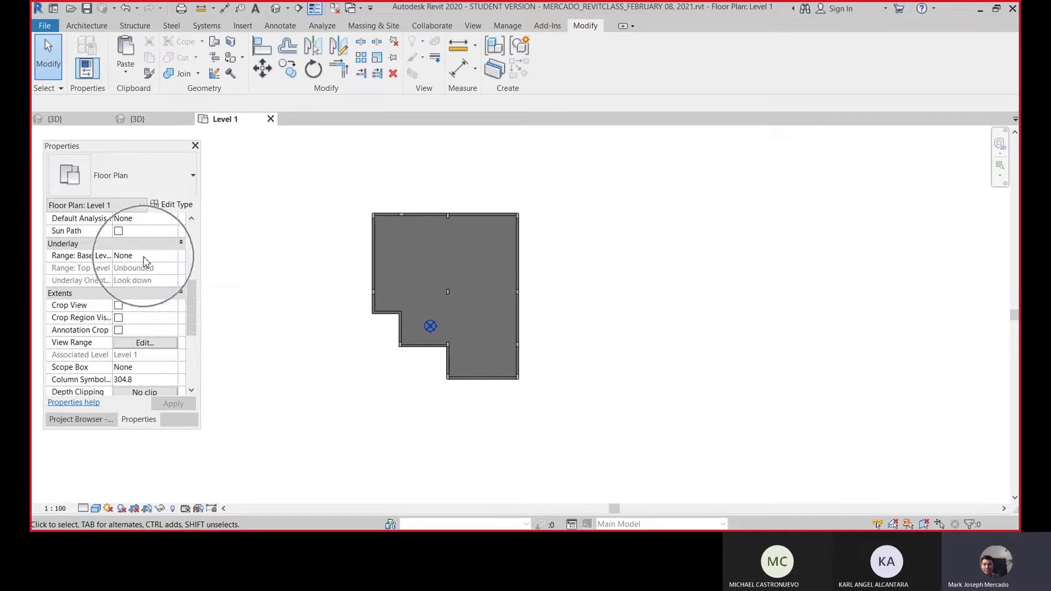
pyautogui.click(166, 258)
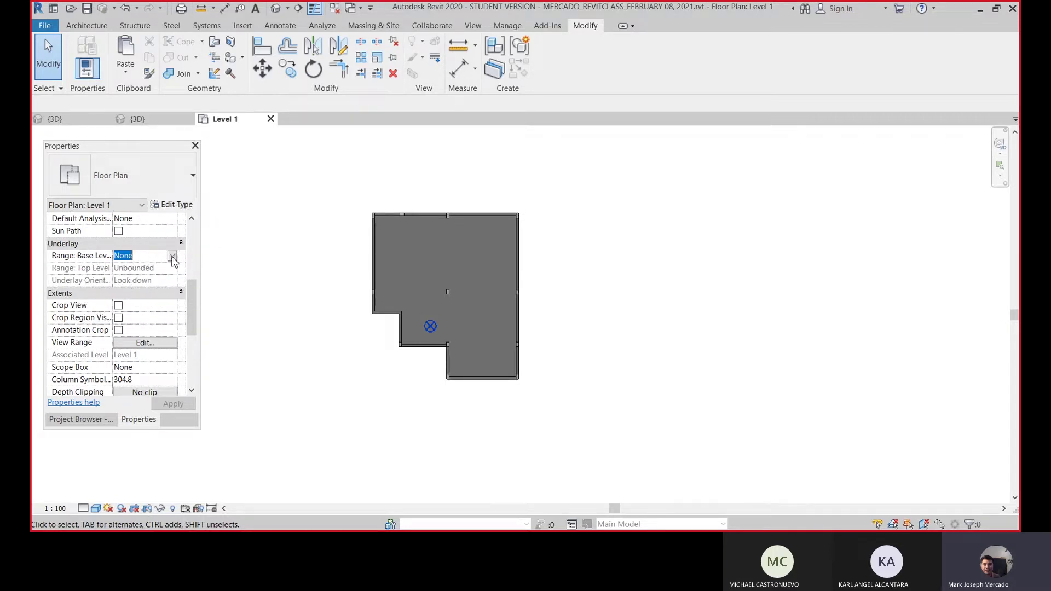
pyautogui.click(173, 257)
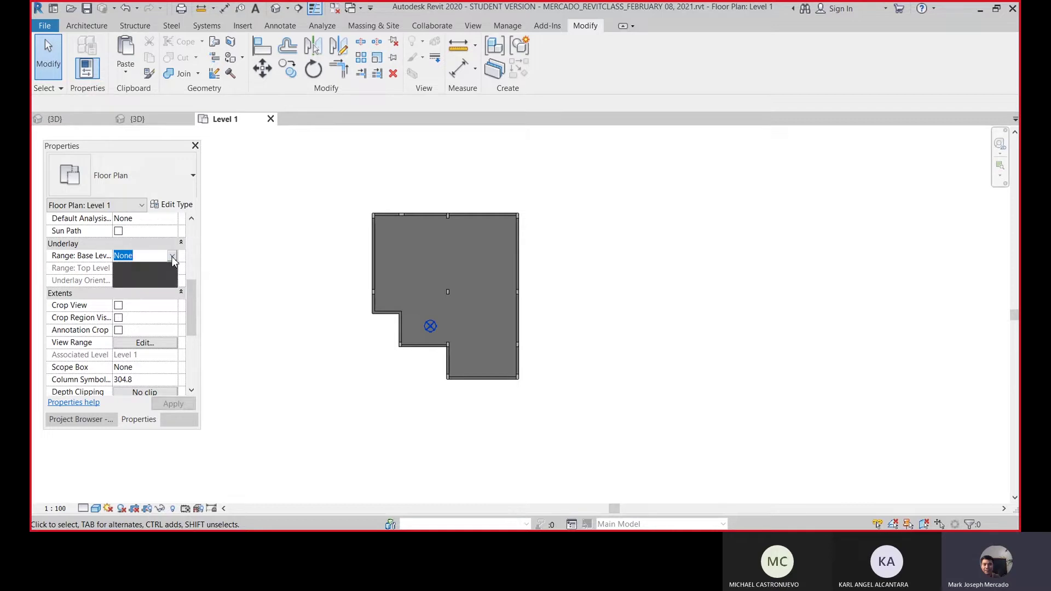
pyautogui.click(139, 277)
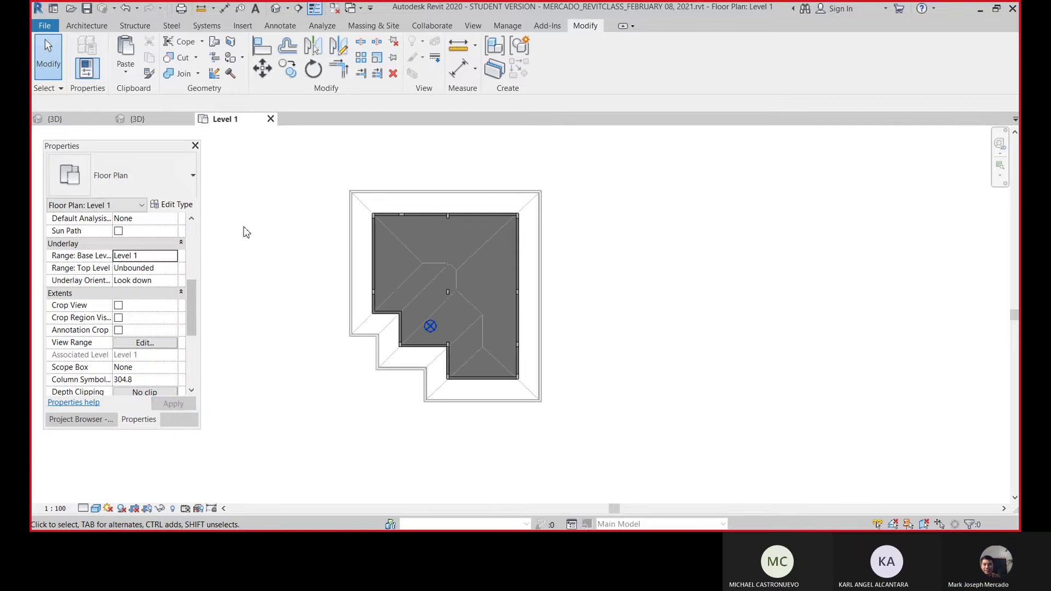
pyautogui.scroll(1, 436, 249)
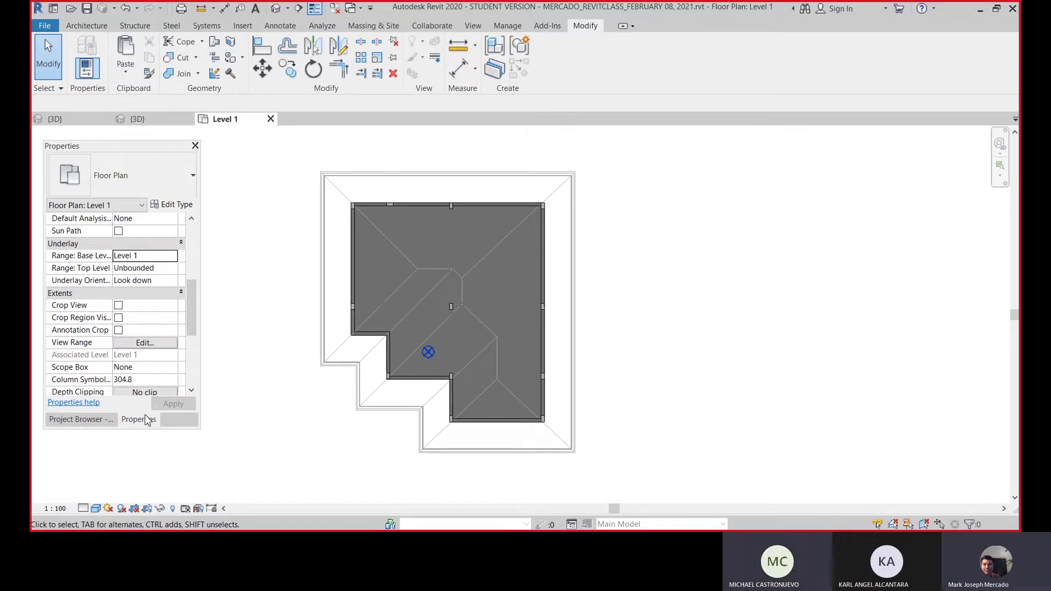
pyautogui.click(77, 419)
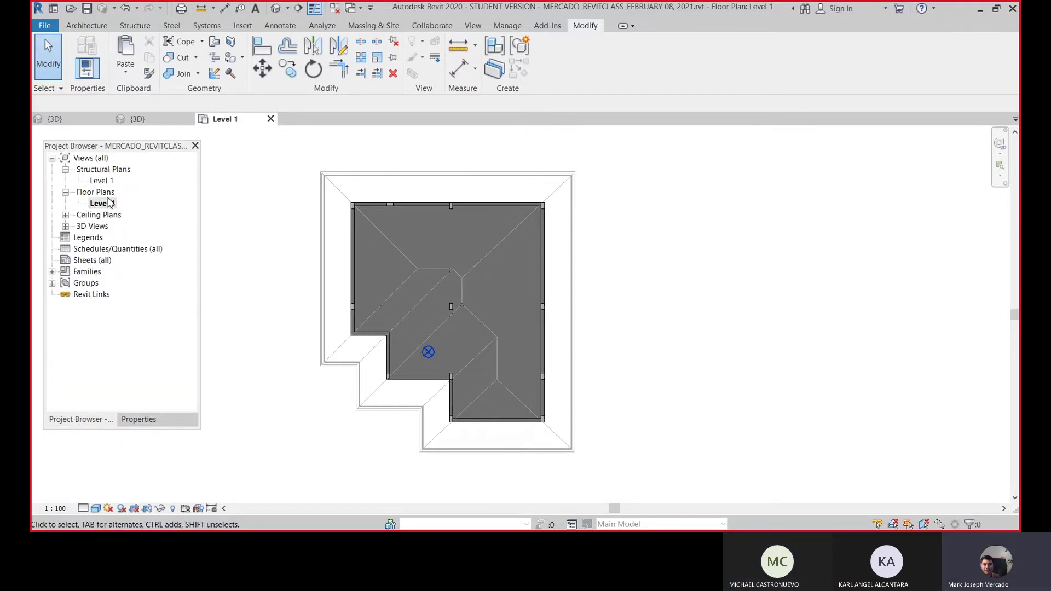
pyautogui.click(134, 420)
pyautogui.click(82, 419)
pyautogui.click(140, 420)
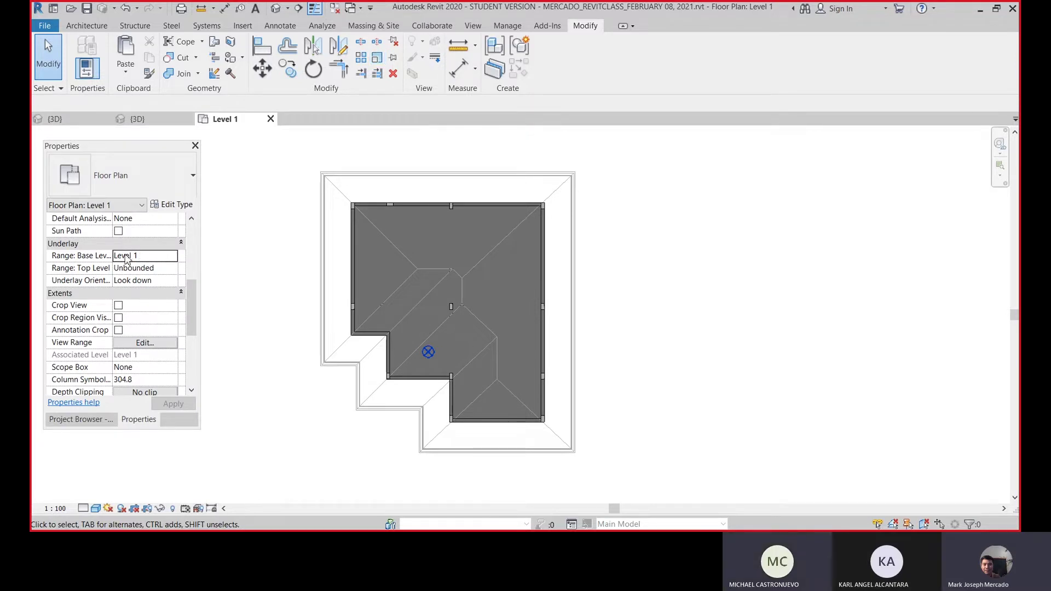
pyautogui.click(76, 247)
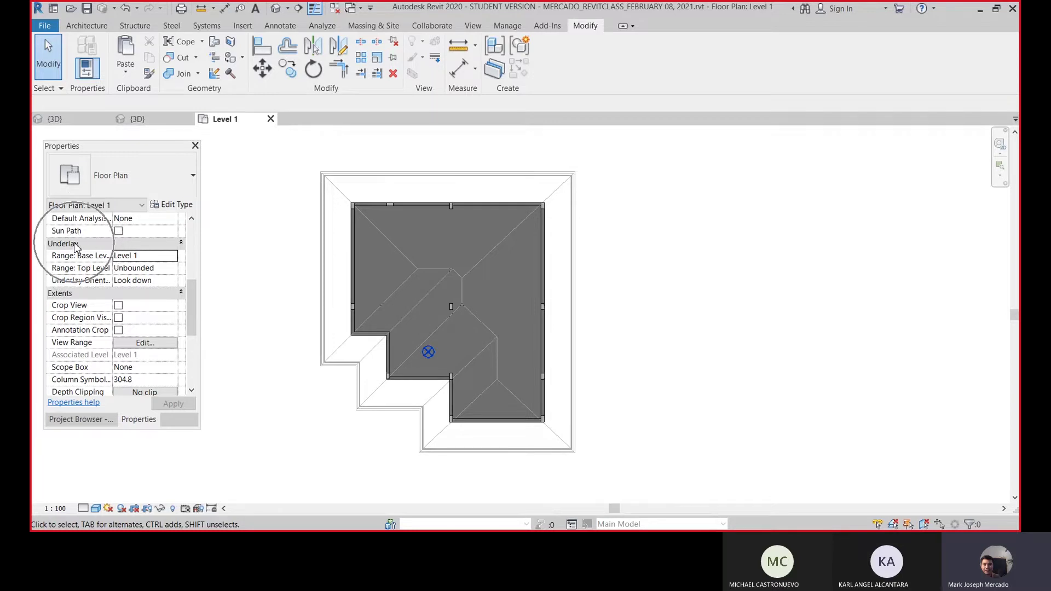
pyautogui.click(170, 258)
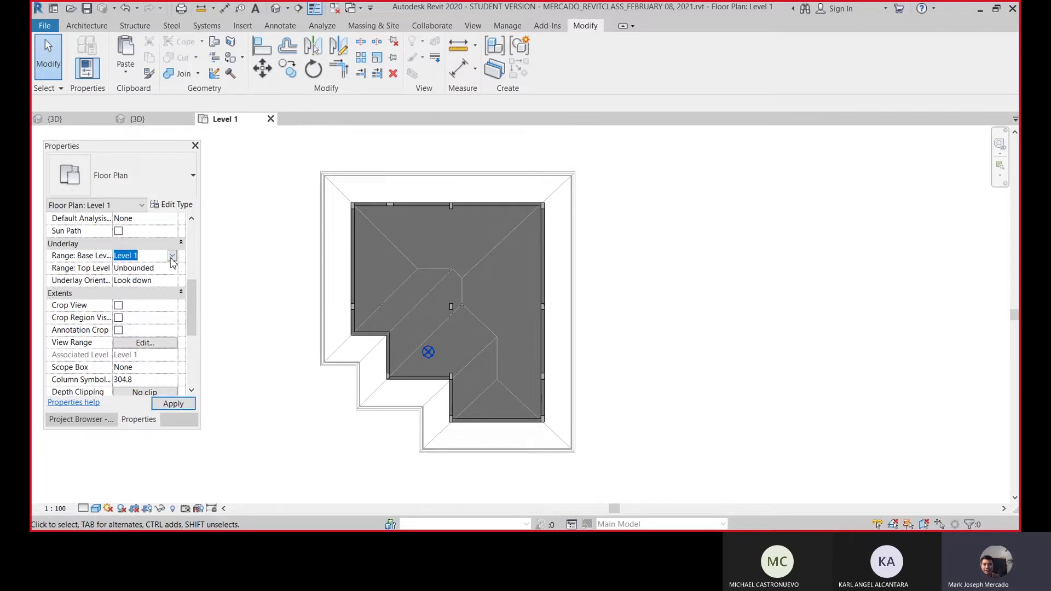
pyautogui.click(173, 255)
pyautogui.click(173, 404)
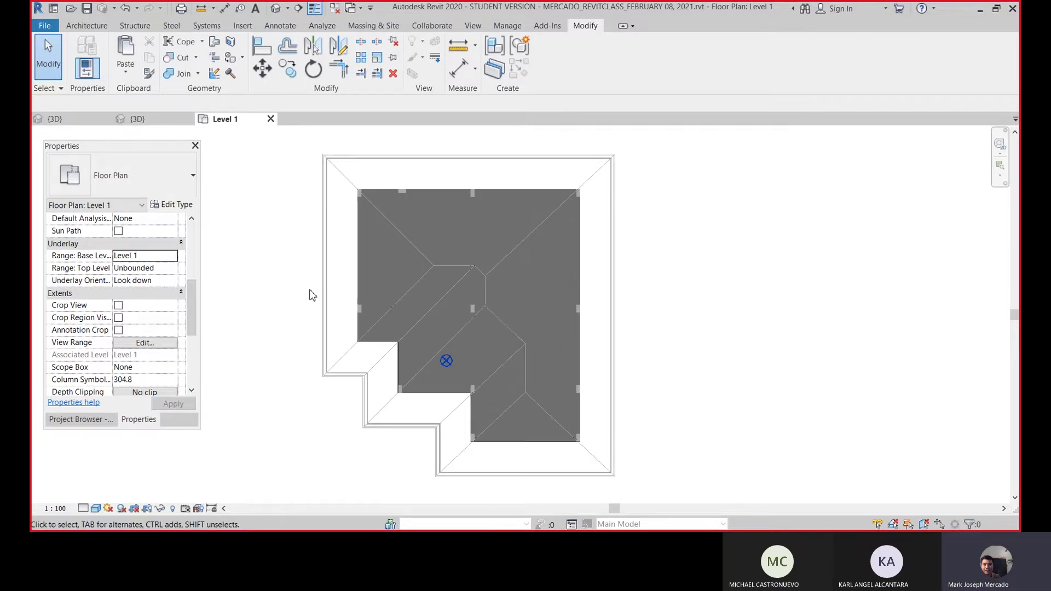
pyautogui.scroll(1, 307, 293)
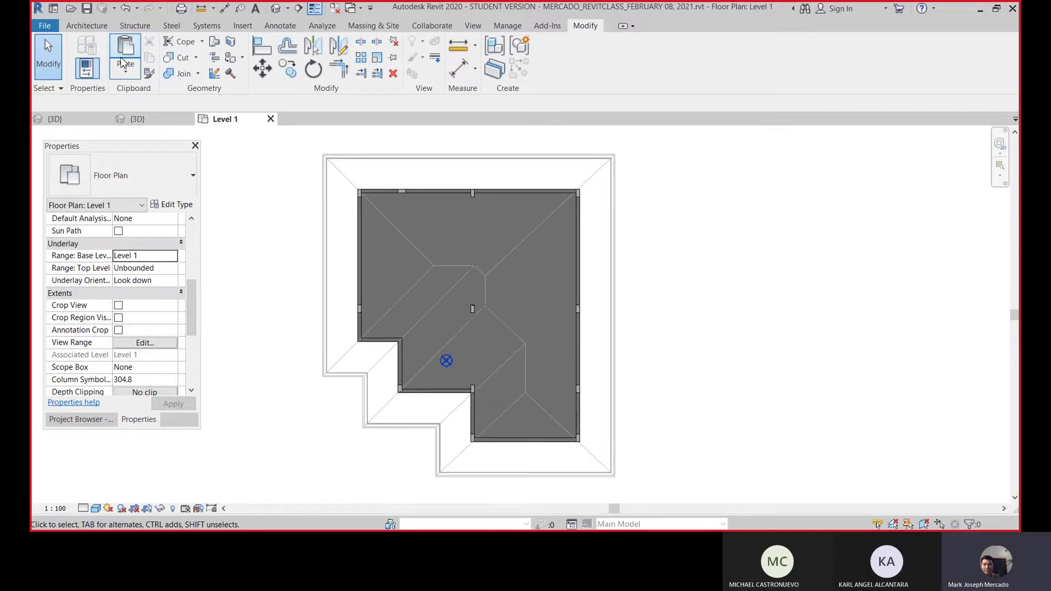
# Show the Architecture tab's Roof dropdown with its Soffit, Fascia and Gutter options.
pyautogui.click(87, 27)
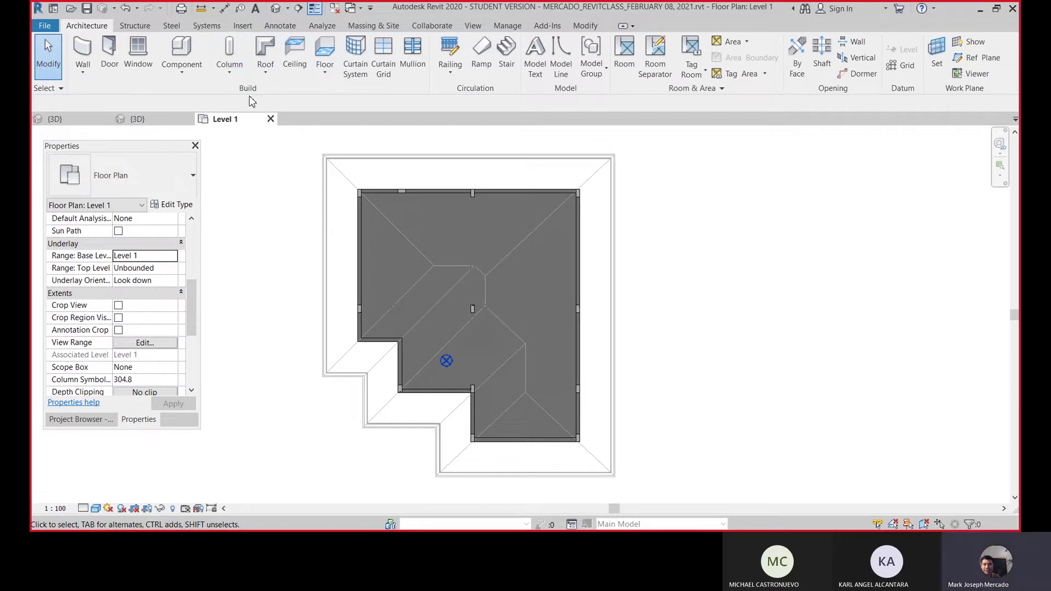
pyautogui.press('ctrl')
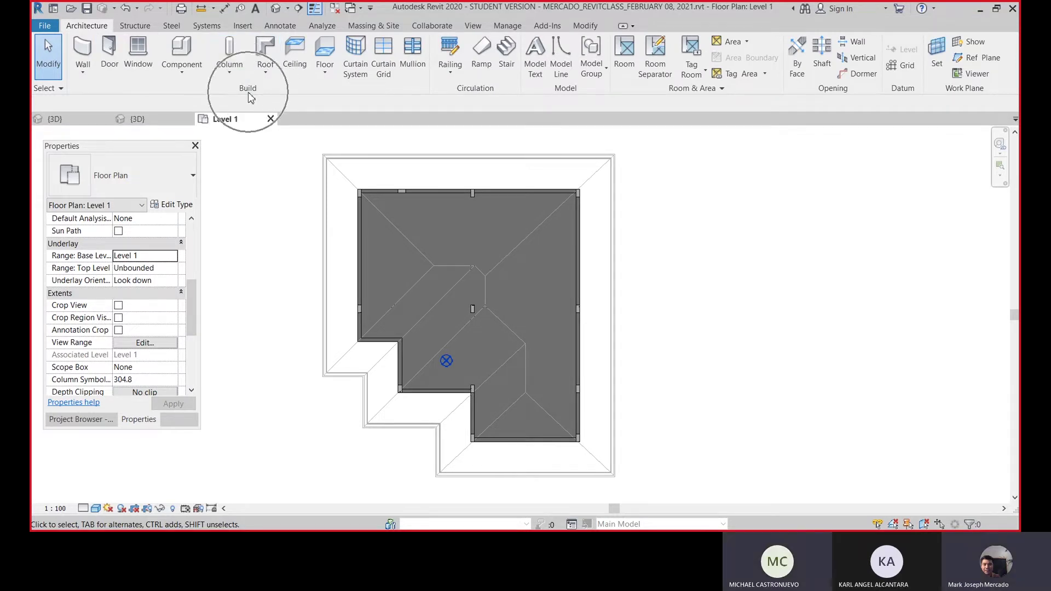
pyautogui.press('ctrl')
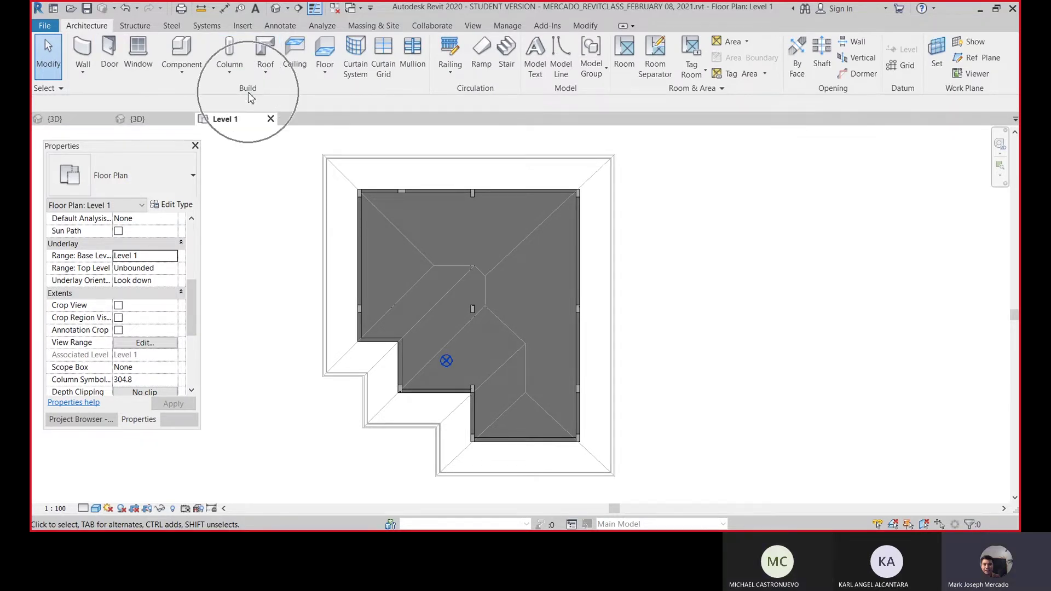
pyautogui.press('ctrl')
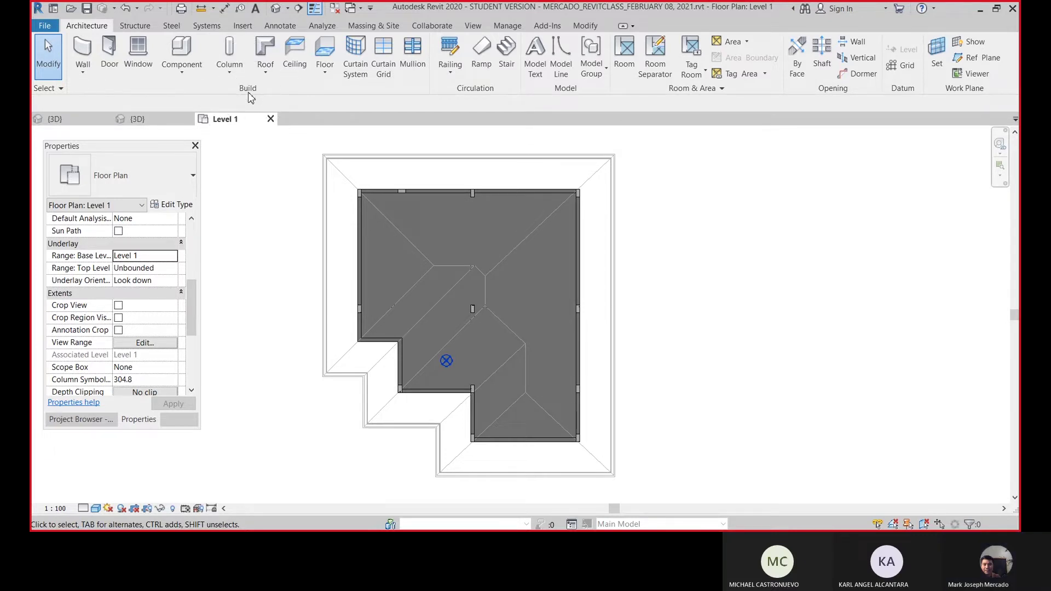
pyautogui.press('ctrl')
pyautogui.press('ctrl')
pyautogui.press('ctrl')
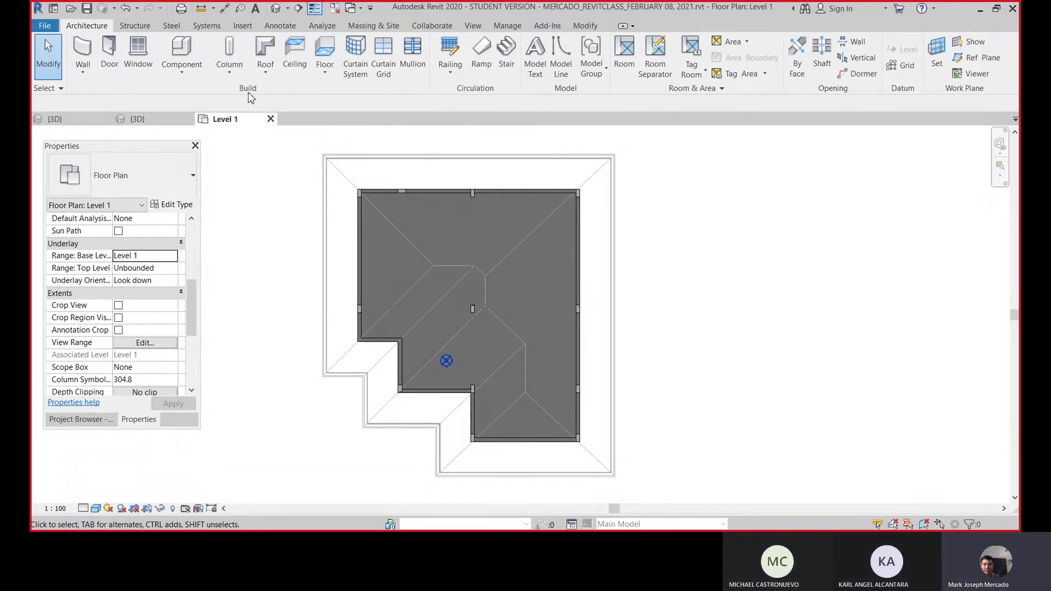
pyautogui.press('ctrl')
pyautogui.press('ctrl')
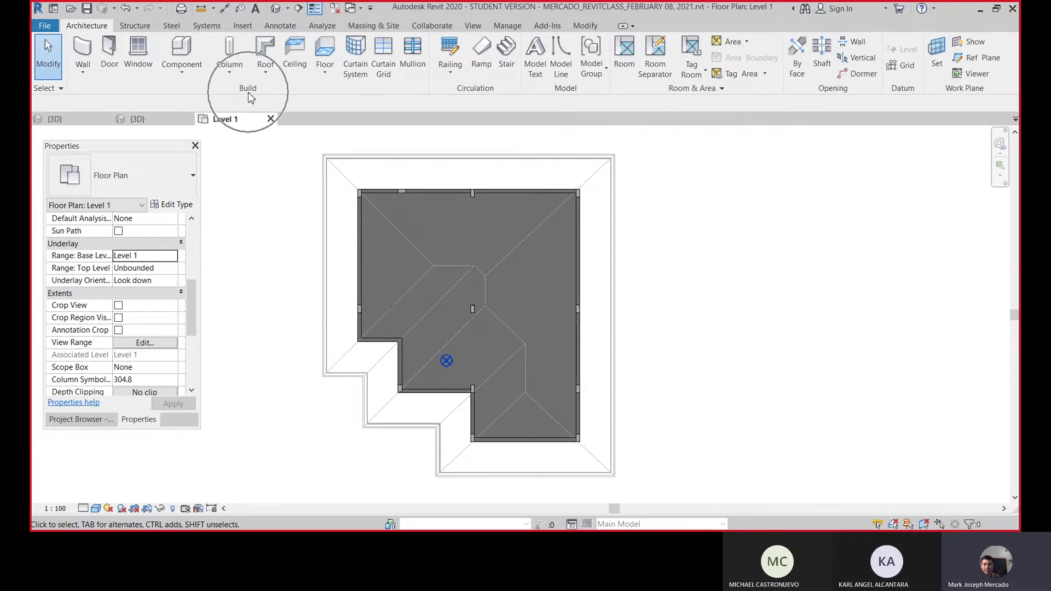
pyautogui.click(266, 72)
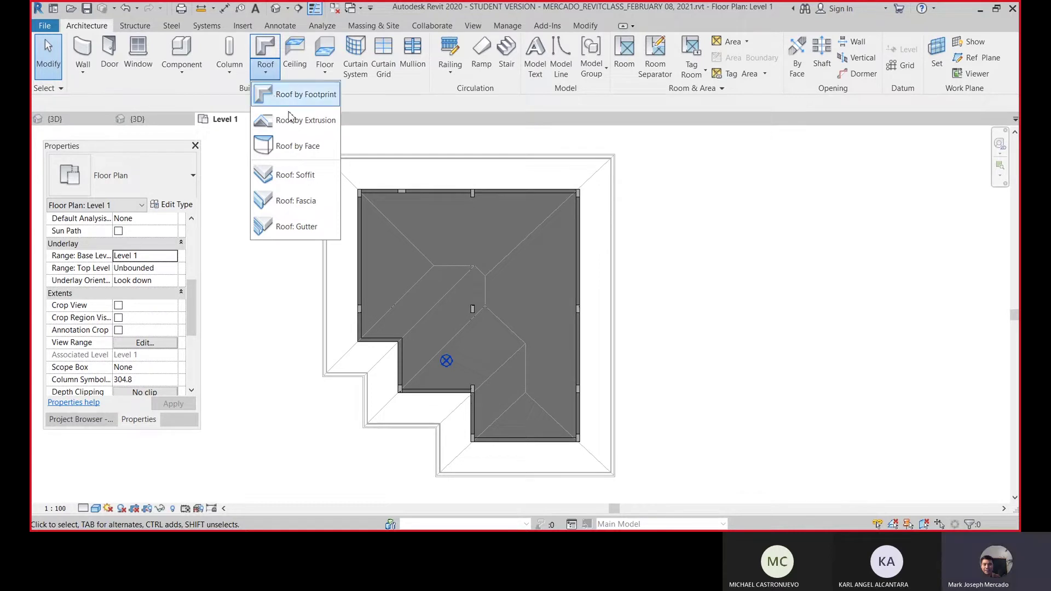
# Choose Roof: Soffit to begin a Roof Soffit 1 boundary sketch on Level 1.
pyautogui.click(296, 175)
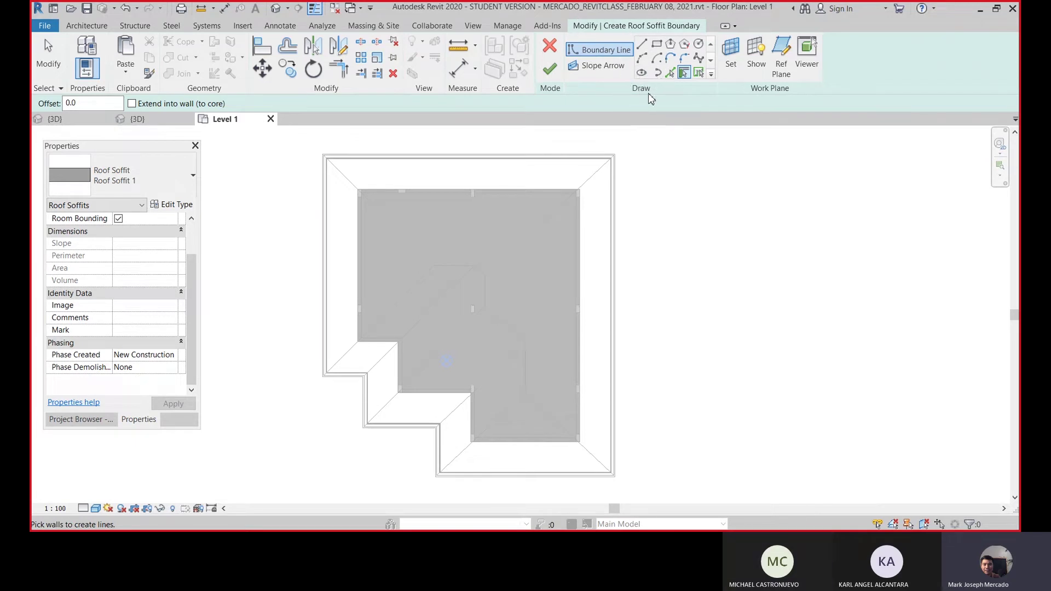
# With Pick Lines, pick the vertical, top and bottom roof edges as soffit boundary lines.
pyautogui.click(670, 73)
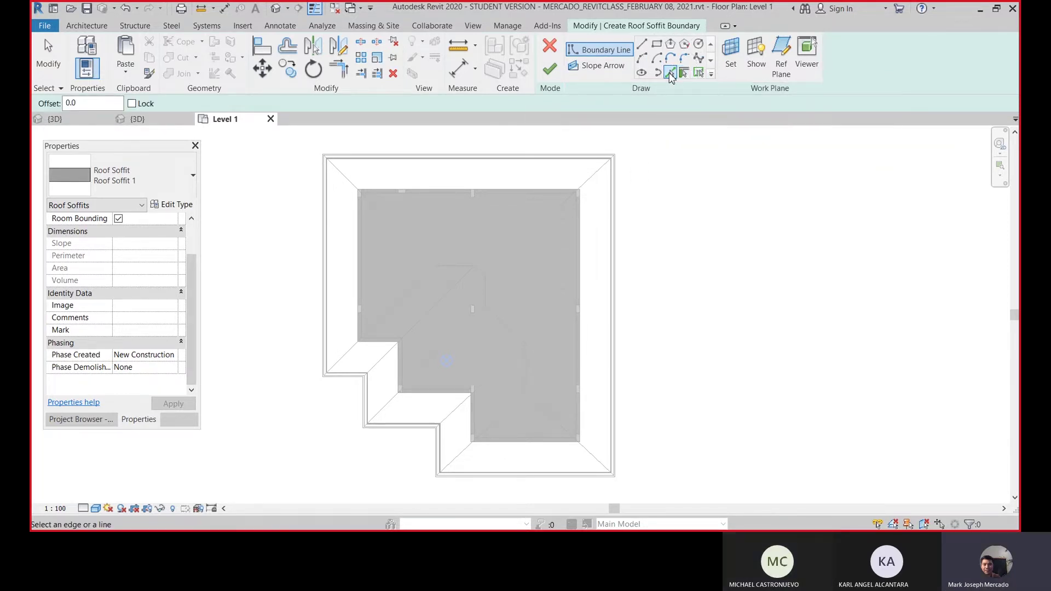
pyautogui.scroll(4, 582, 201)
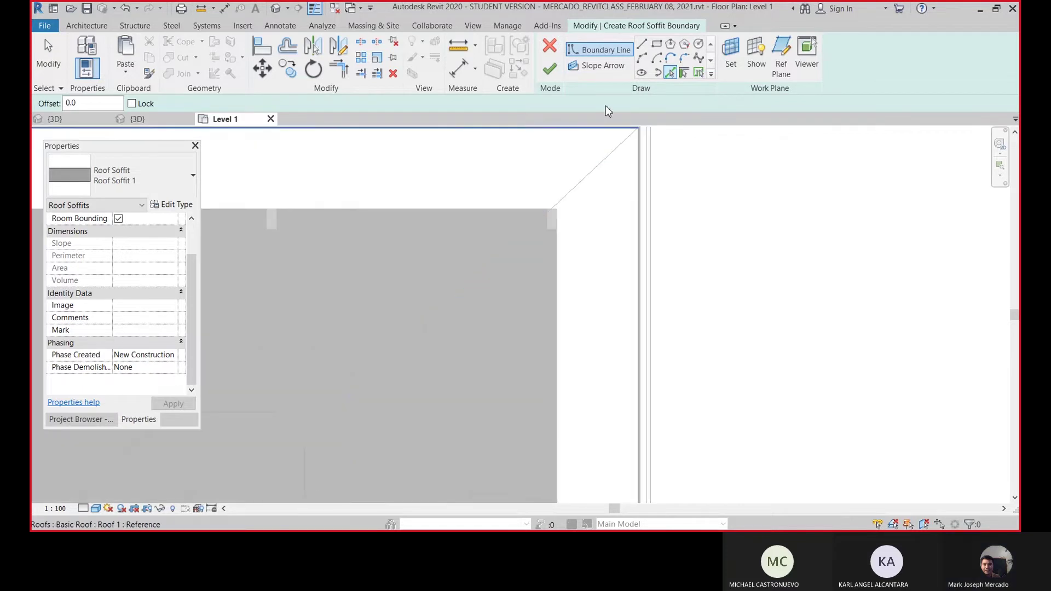
pyautogui.scroll(5, 659, 206)
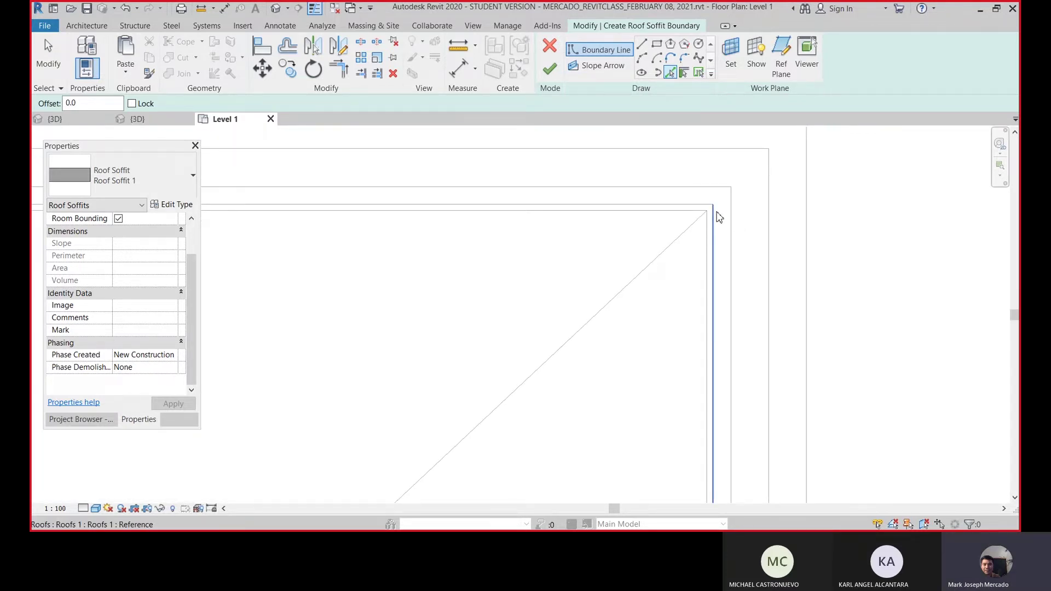
pyautogui.scroll(1, 711, 225)
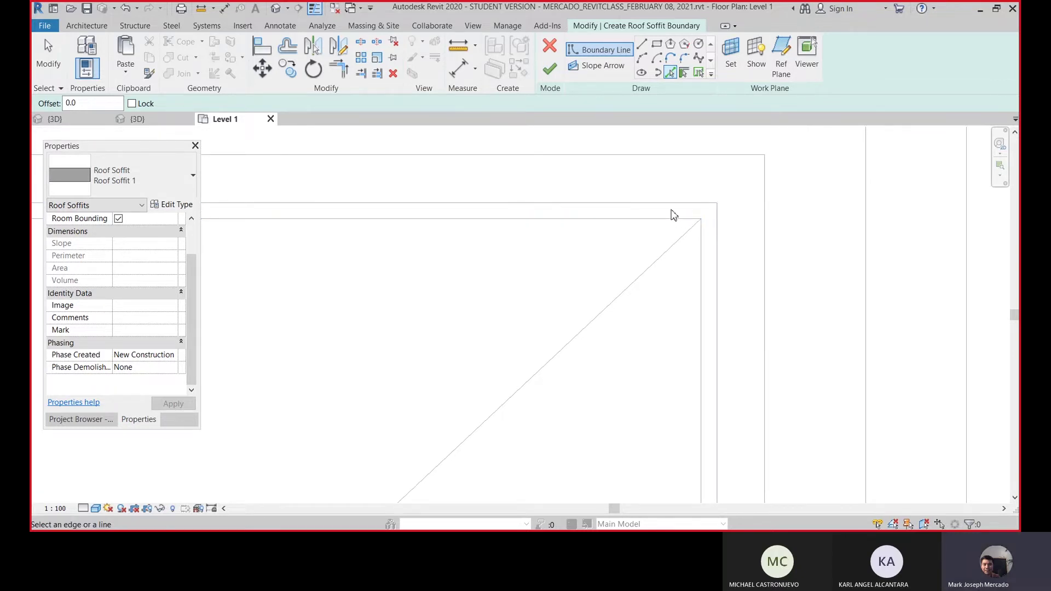
pyautogui.click(702, 250)
pyautogui.click(674, 220)
pyautogui.moveTo(673, 223); pyautogui.dragTo(707, 182, button='middle')
pyautogui.scroll(-2, 697, 181)
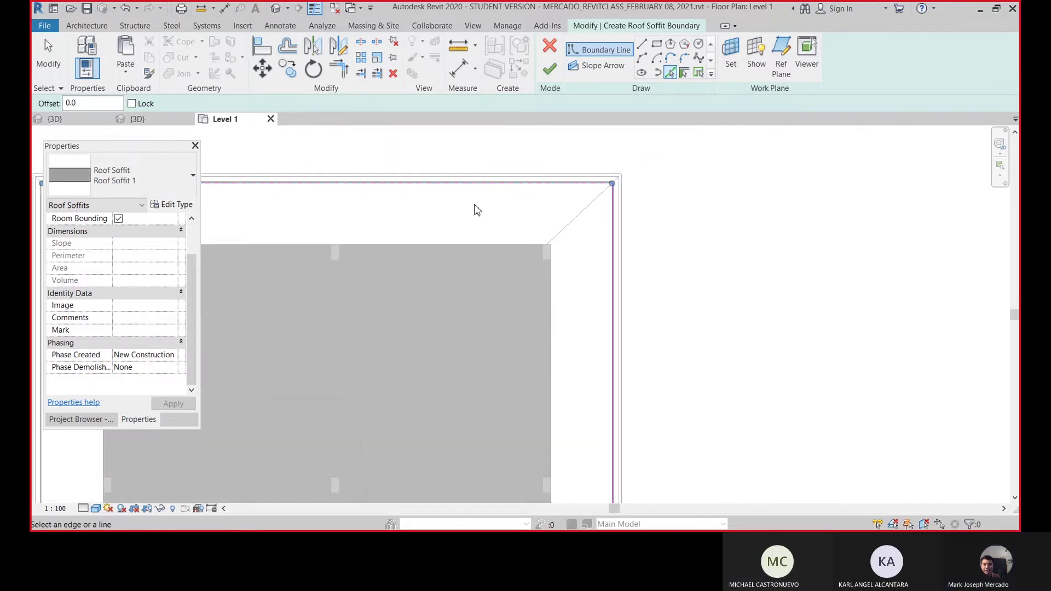
pyautogui.scroll(-1, 482, 208)
pyautogui.scroll(-1, 542, 219)
pyautogui.scroll(5, 610, 340)
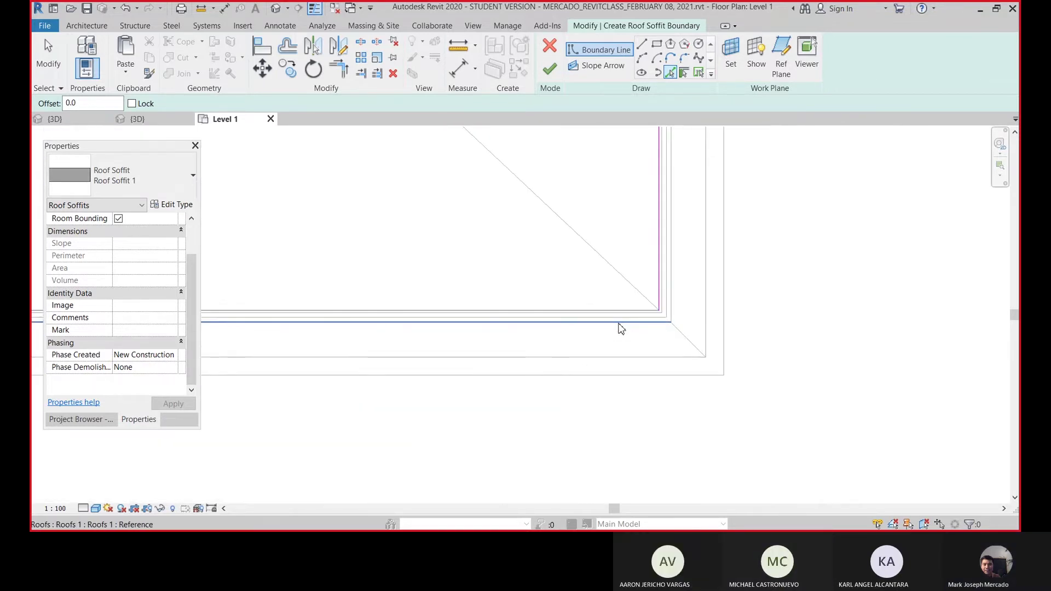
pyautogui.click(721, 305)
# Pick a further roof edge and move around the sketch's remaining eave corners.
pyautogui.scroll(1, 784, 308)
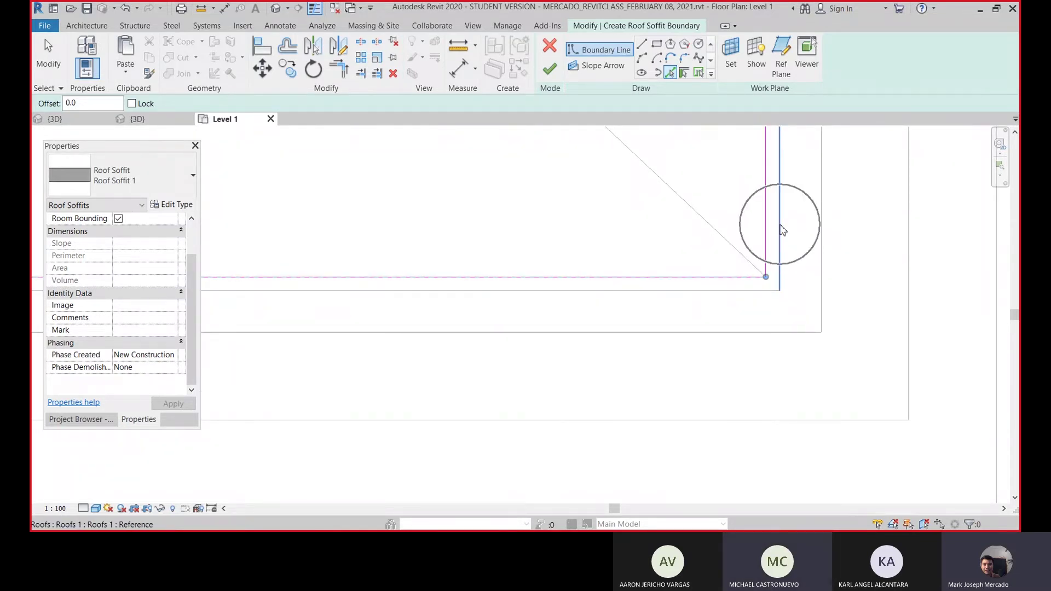
pyautogui.click(744, 280)
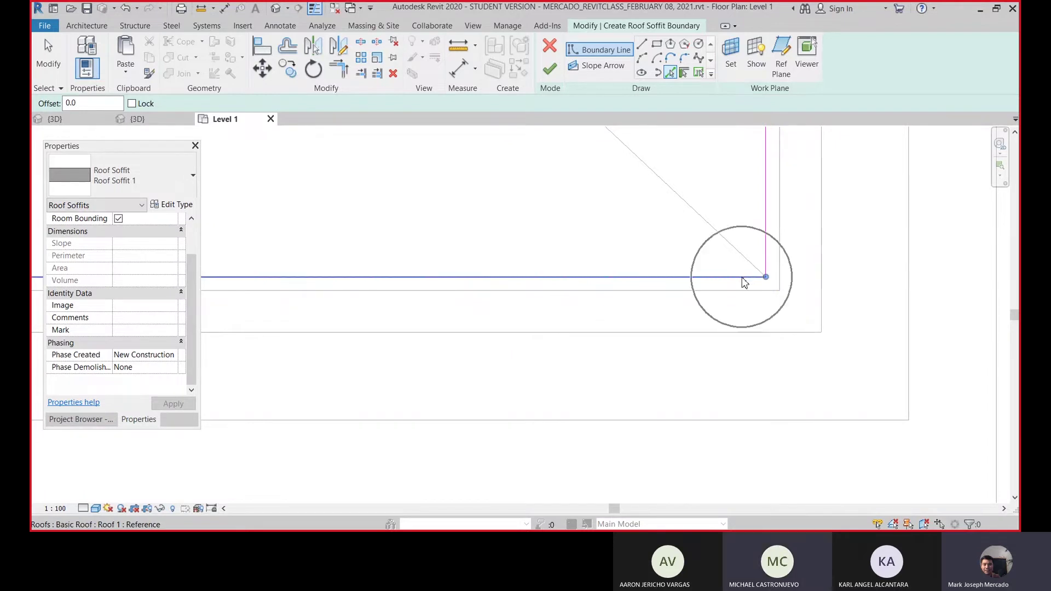
pyautogui.click(744, 282)
pyautogui.scroll(-3, 799, 304)
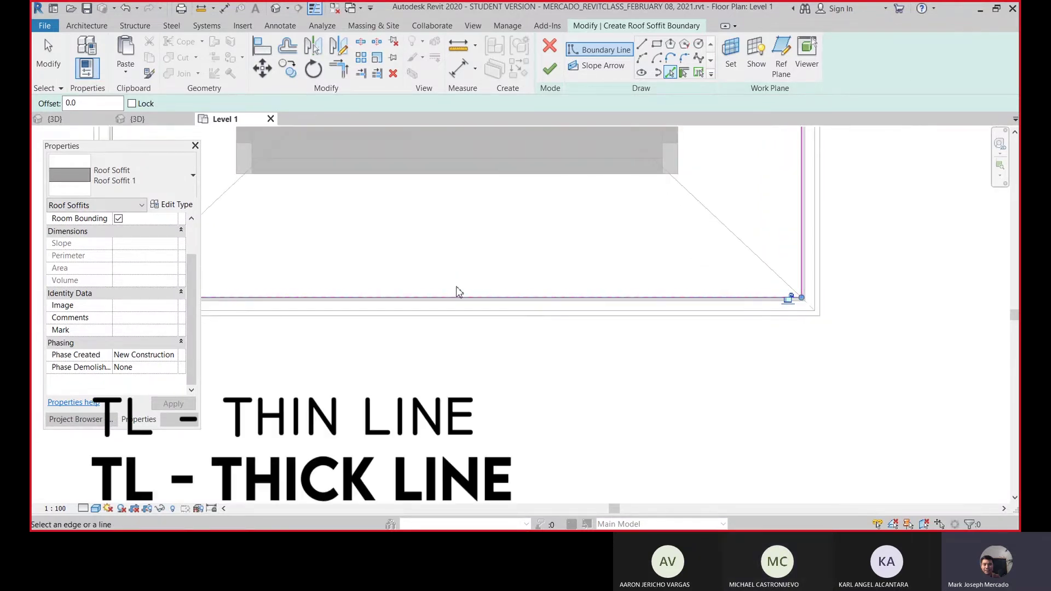
pyautogui.scroll(6, 356, 289)
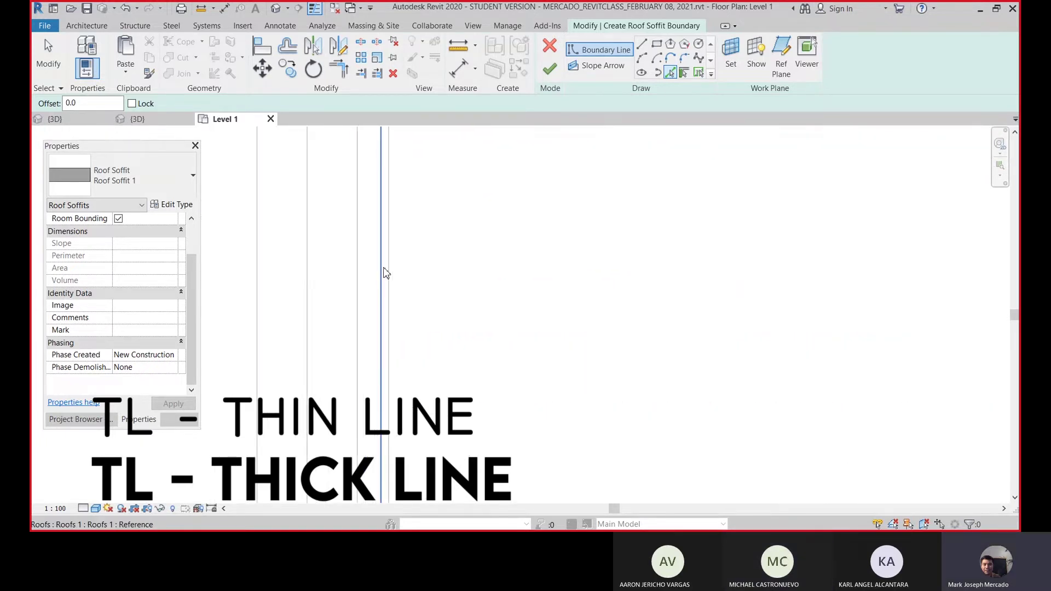
pyautogui.scroll(-4, 501, 323)
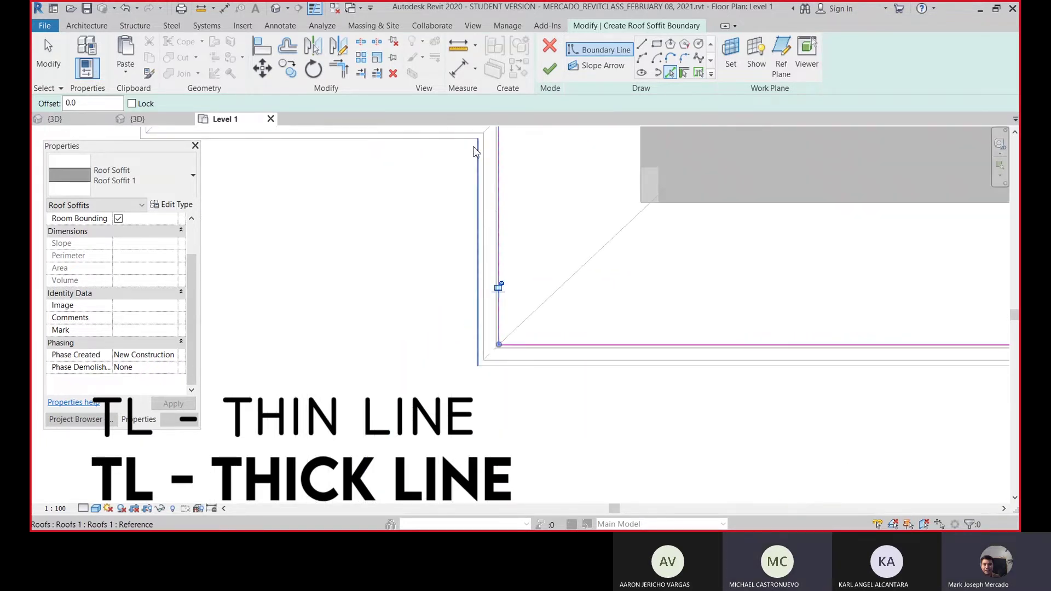
pyautogui.moveTo(476, 148)
pyautogui.mouseDown(button='middle')
pyautogui.moveTo(511, 234)
pyautogui.moveTo(525, 214)
pyautogui.moveTo(650, 197)
pyautogui.mouseUp(button='middle')
pyautogui.scroll(3, 671, 197)
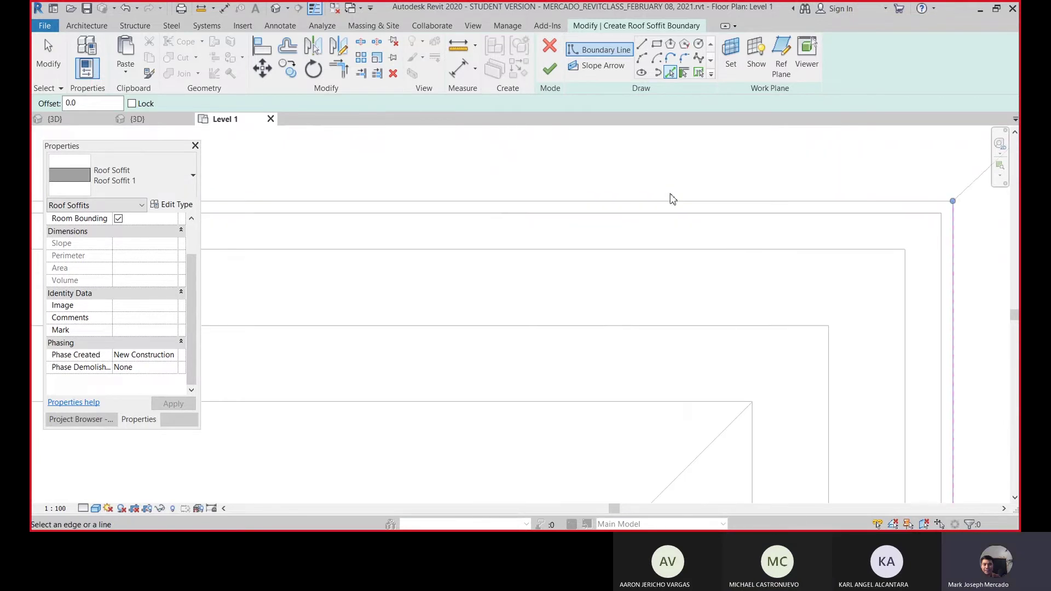
pyautogui.scroll(-5, 655, 286)
pyautogui.scroll(-3, 392, 227)
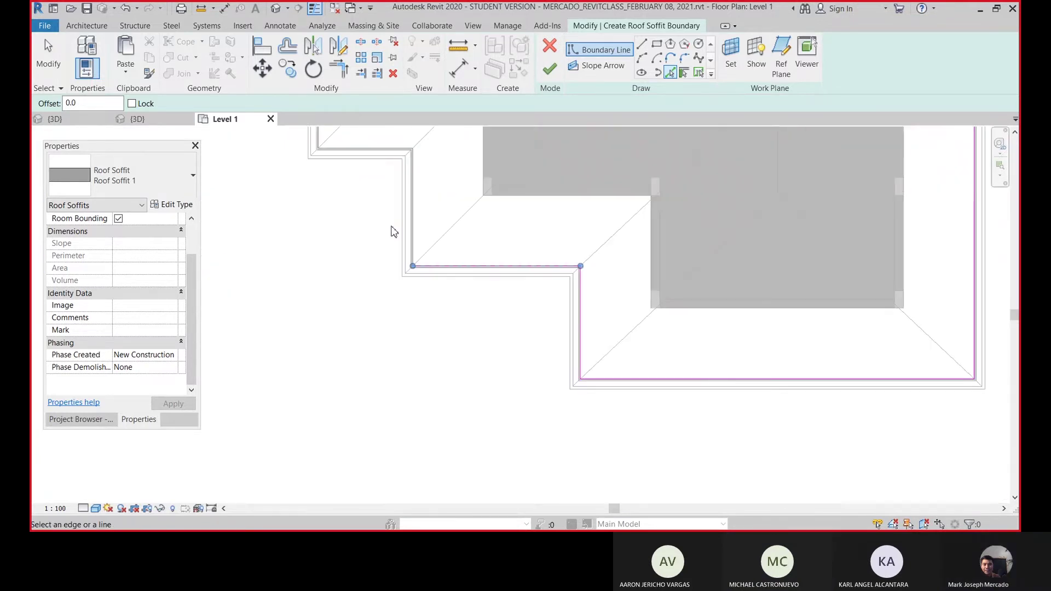
pyautogui.scroll(5, 441, 307)
pyautogui.scroll(-1, 324, 376)
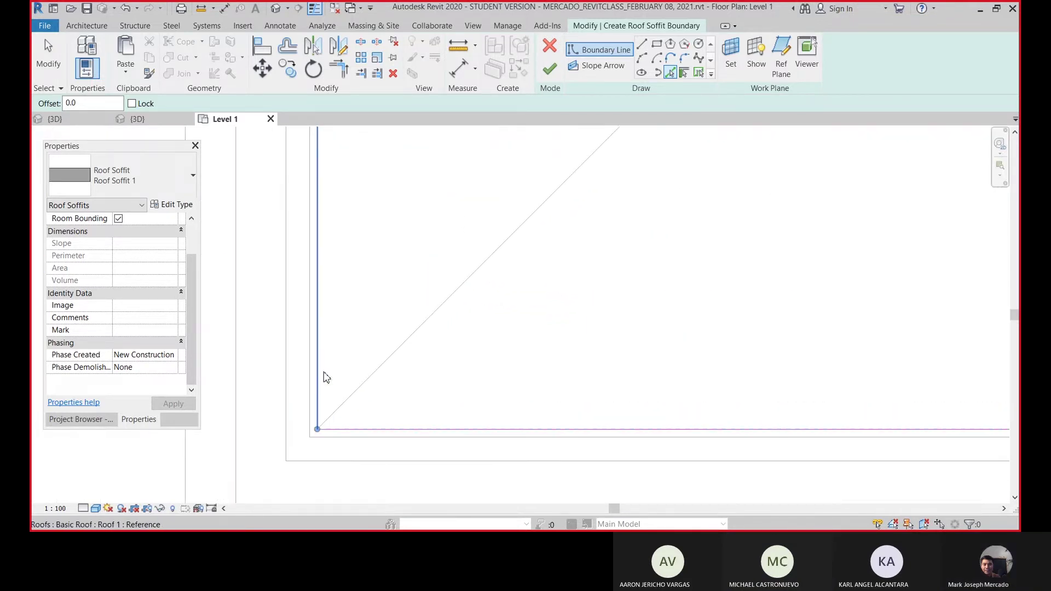
pyautogui.moveTo(340, 369); pyautogui.dragTo(441, 394, button='middle')
pyautogui.scroll(-2, 441, 394)
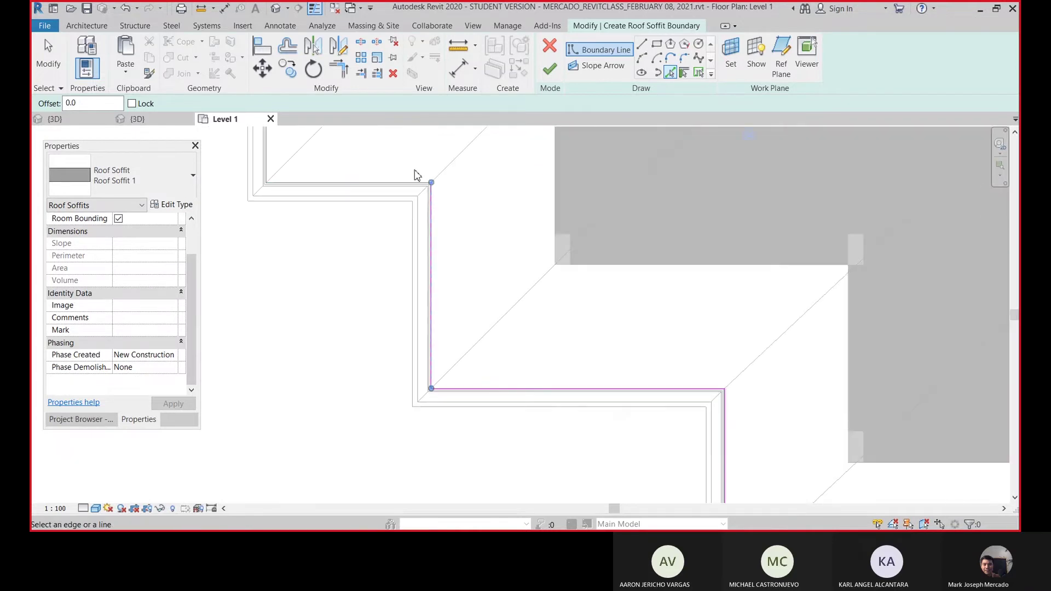
pyautogui.scroll(-2, 432, 385)
pyautogui.moveTo(170, 192); pyautogui.dragTo(499, 212, button='middle')
pyautogui.scroll(-5, 550, 229)
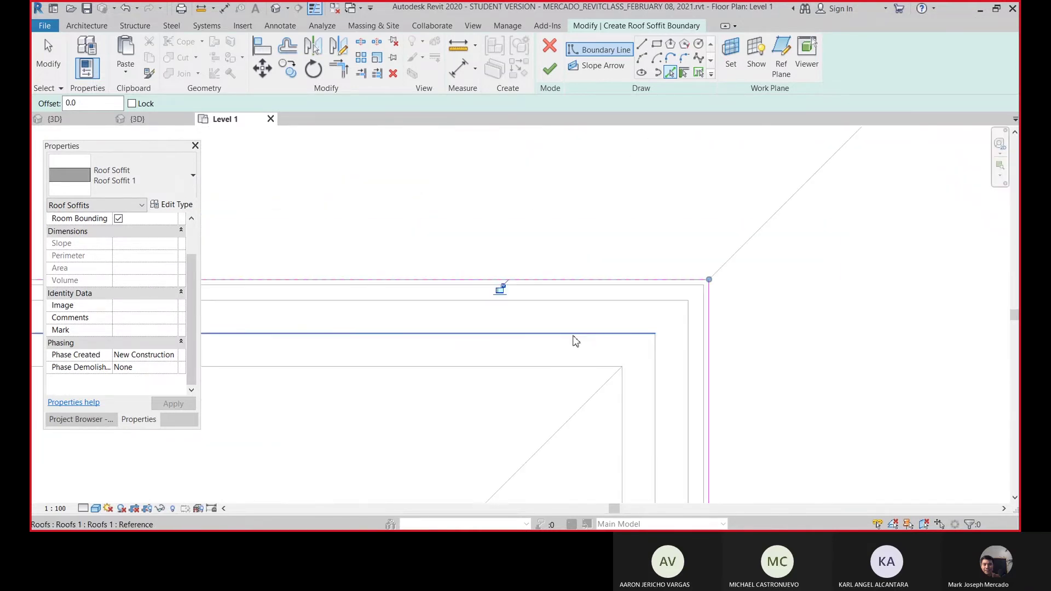
pyautogui.scroll(5, 429, 278)
pyautogui.scroll(2, 429, 278)
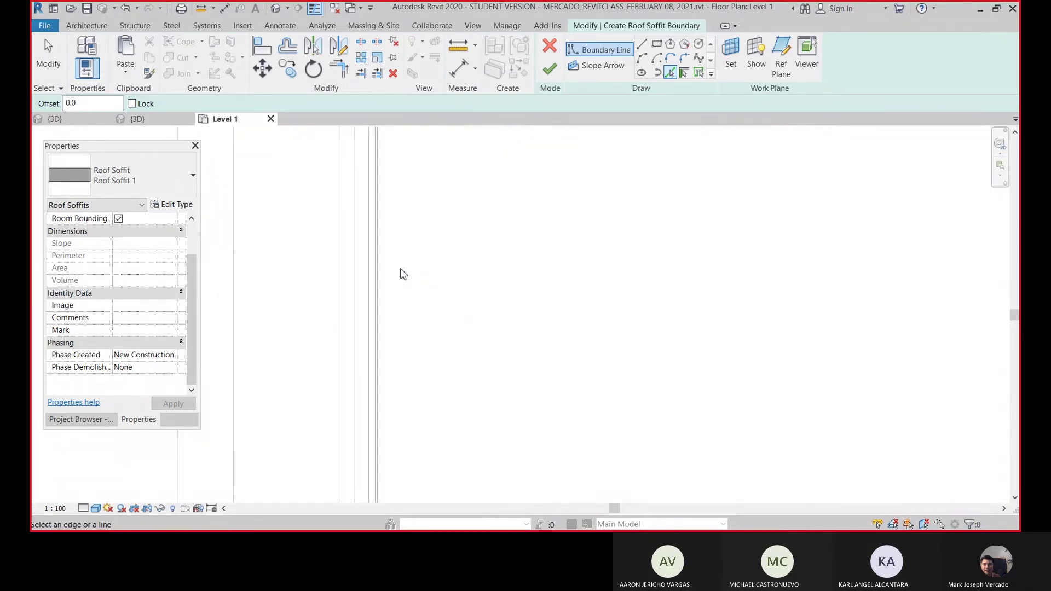
pyautogui.scroll(-5, 366, 304)
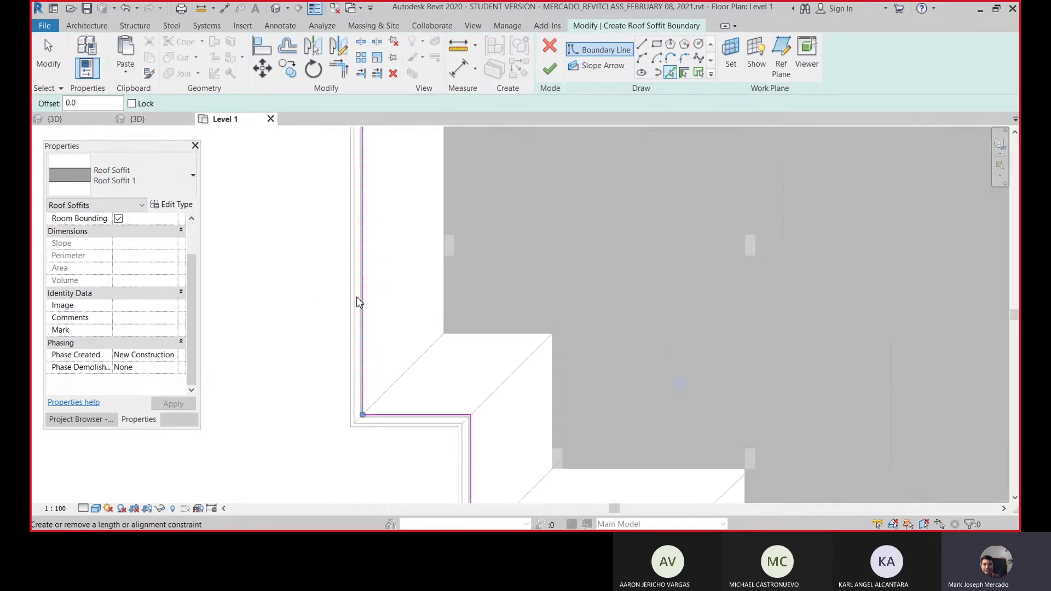
pyautogui.scroll(5, 382, 171)
pyautogui.scroll(-5, 409, 192)
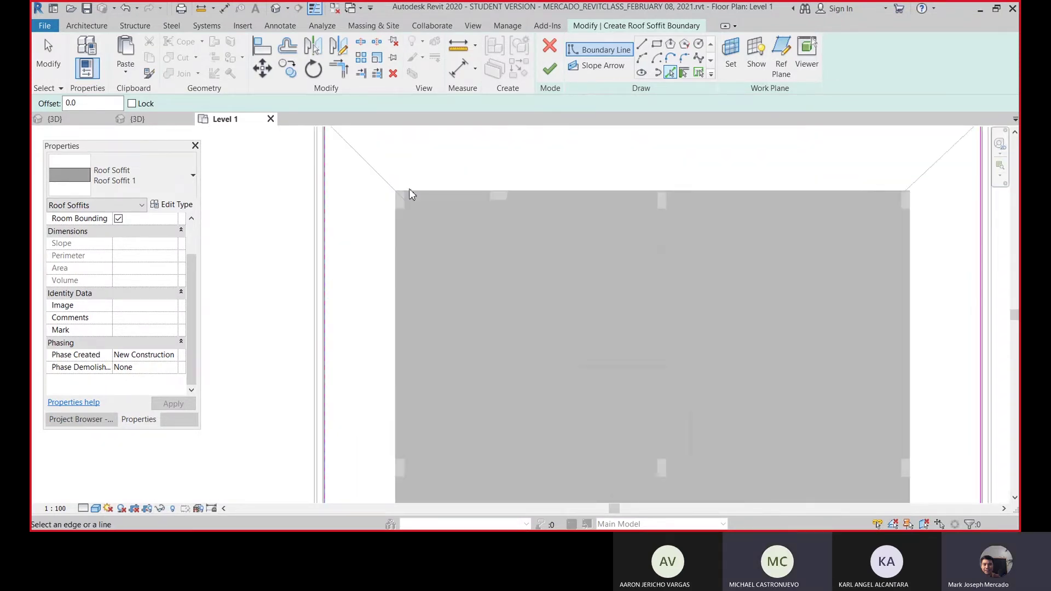
pyautogui.scroll(5, 417, 194)
# Add inner boundary lines on the top, right, bottom, stepped notch and left wall edges.
pyautogui.click(419, 193)
pyautogui.scroll(-2, 425, 164)
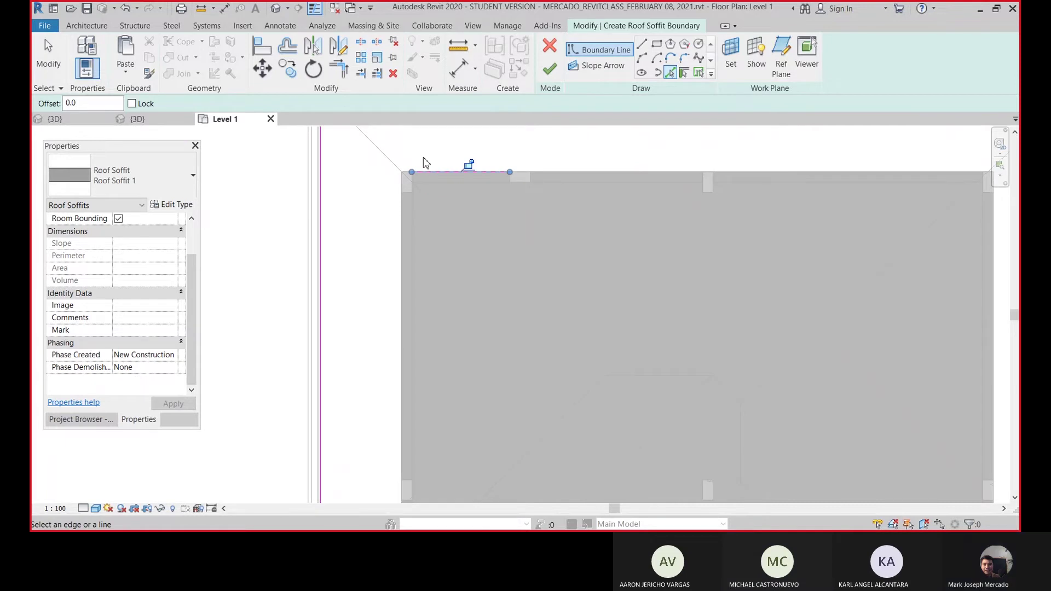
pyautogui.scroll(-3, 423, 156)
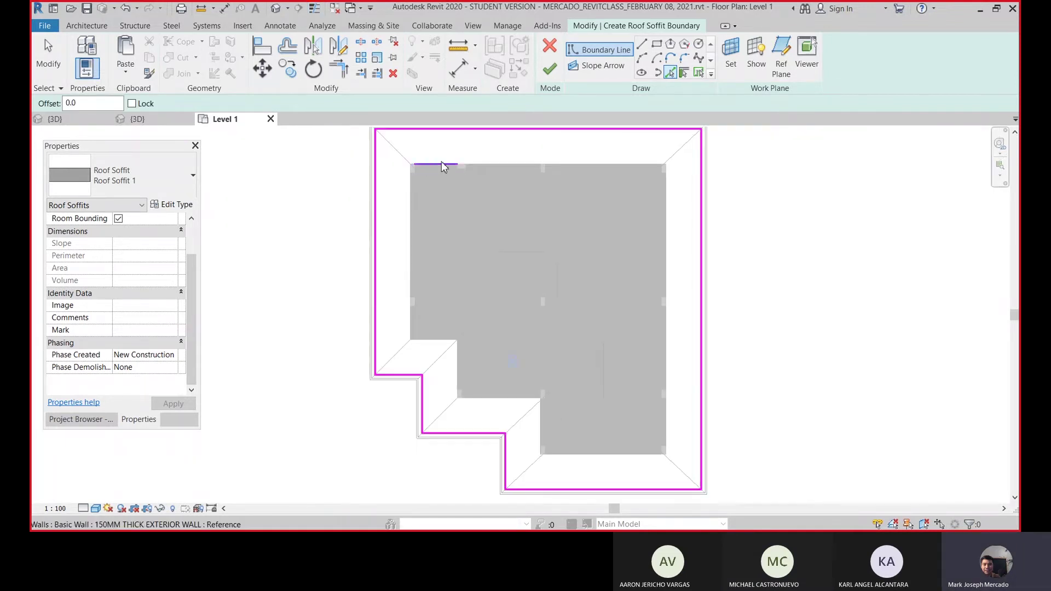
pyautogui.click(669, 236)
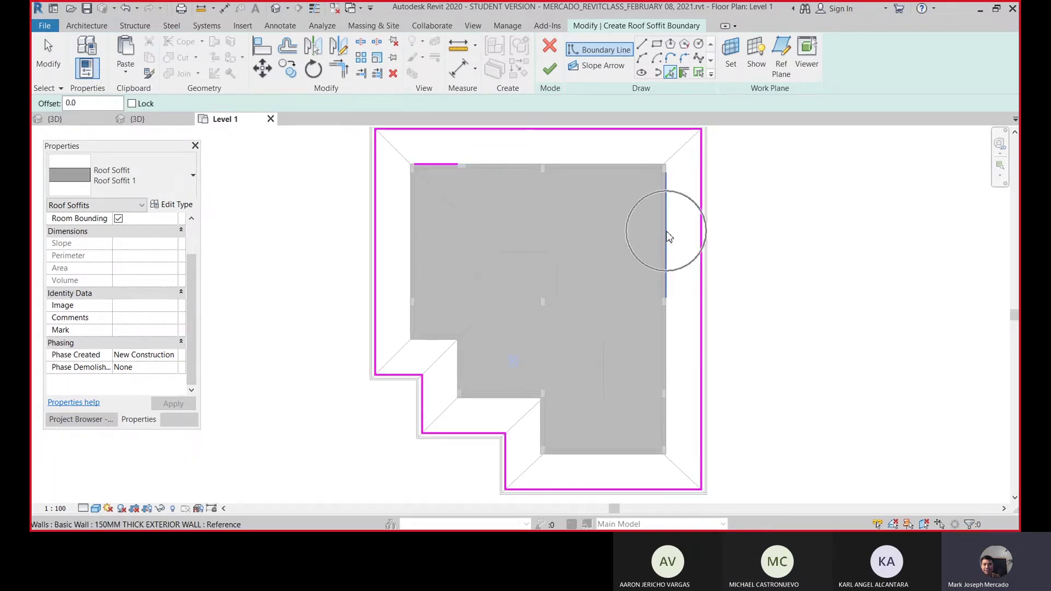
pyautogui.click(624, 456)
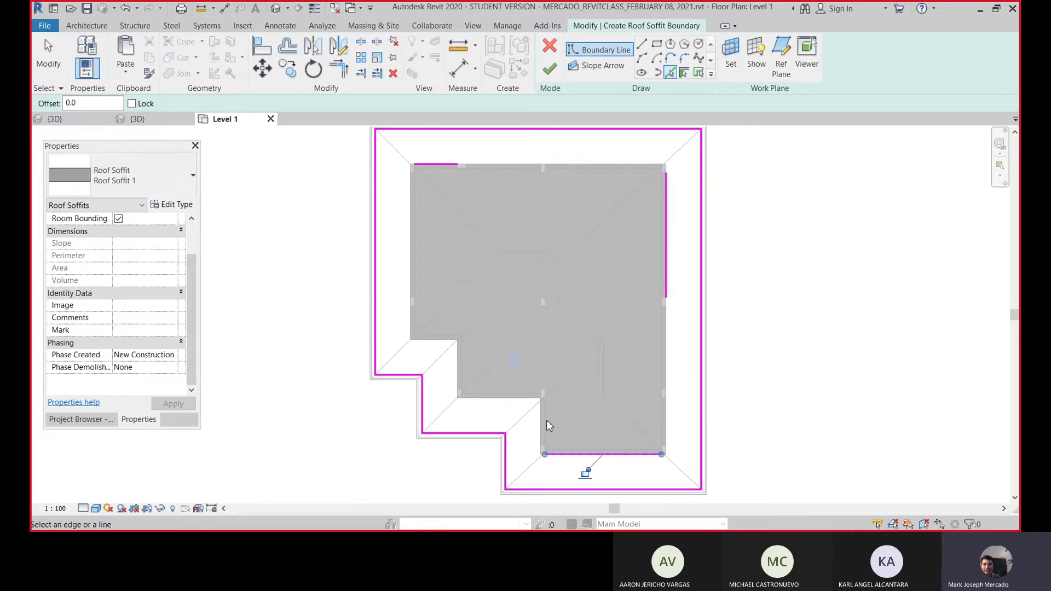
pyautogui.click(541, 428)
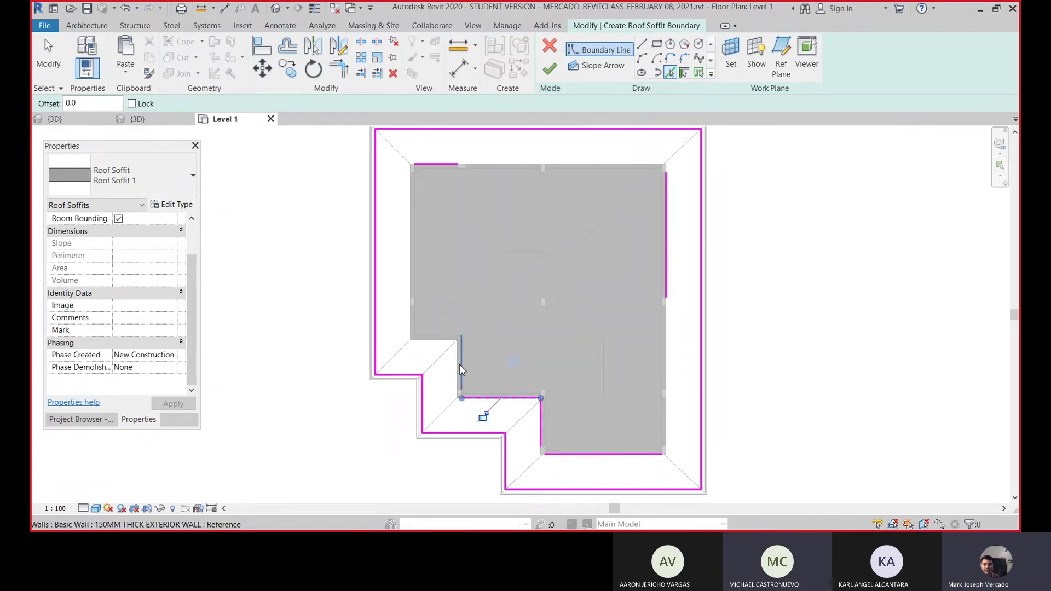
pyautogui.click(459, 364)
pyautogui.click(434, 340)
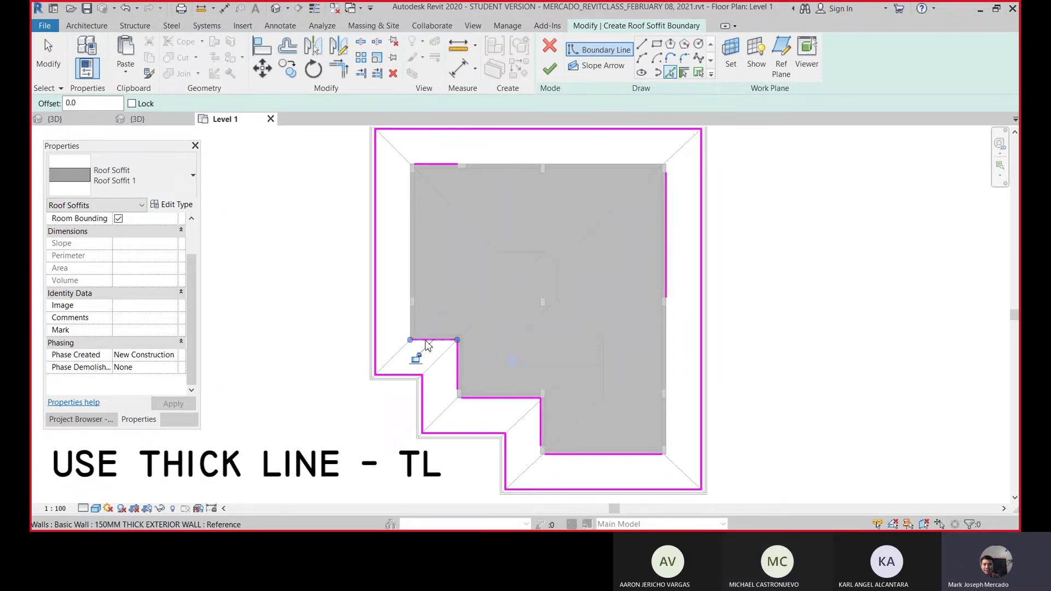
pyautogui.click(411, 243)
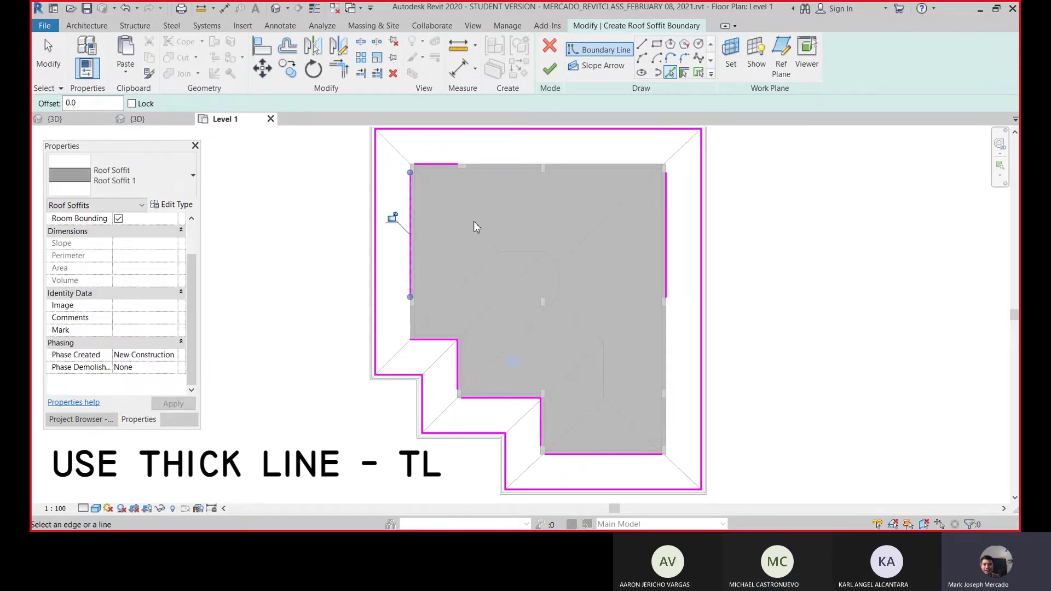
pyautogui.scroll(2, 462, 212)
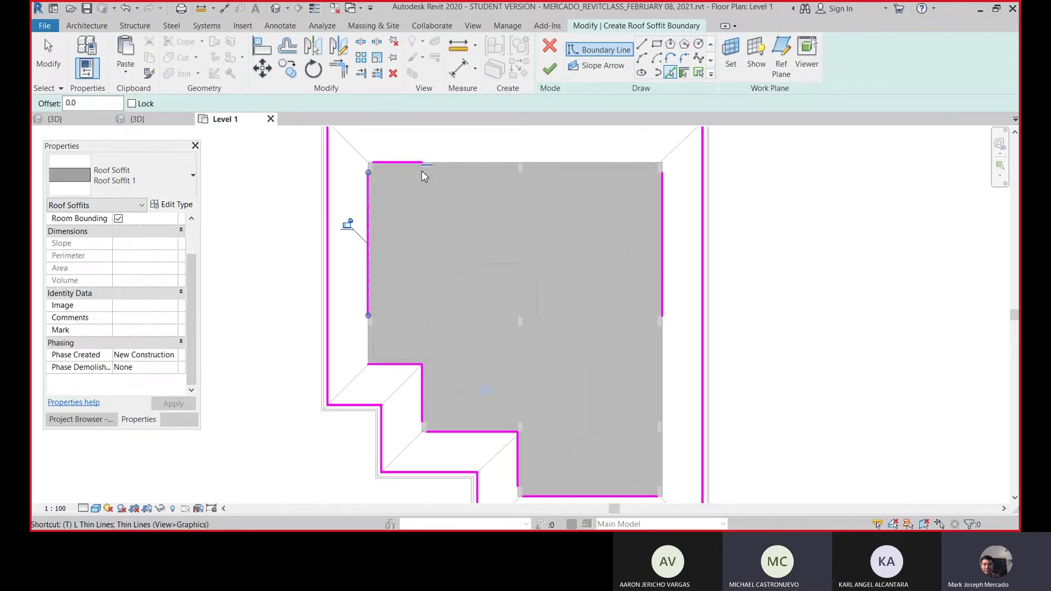
# Use TR Trim/Extend to Corner to join the top-right and bottom-right boundary corners.
pyautogui.press('t')
pyautogui.press('r')
pyautogui.click(424, 170)
pyautogui.click(661, 219)
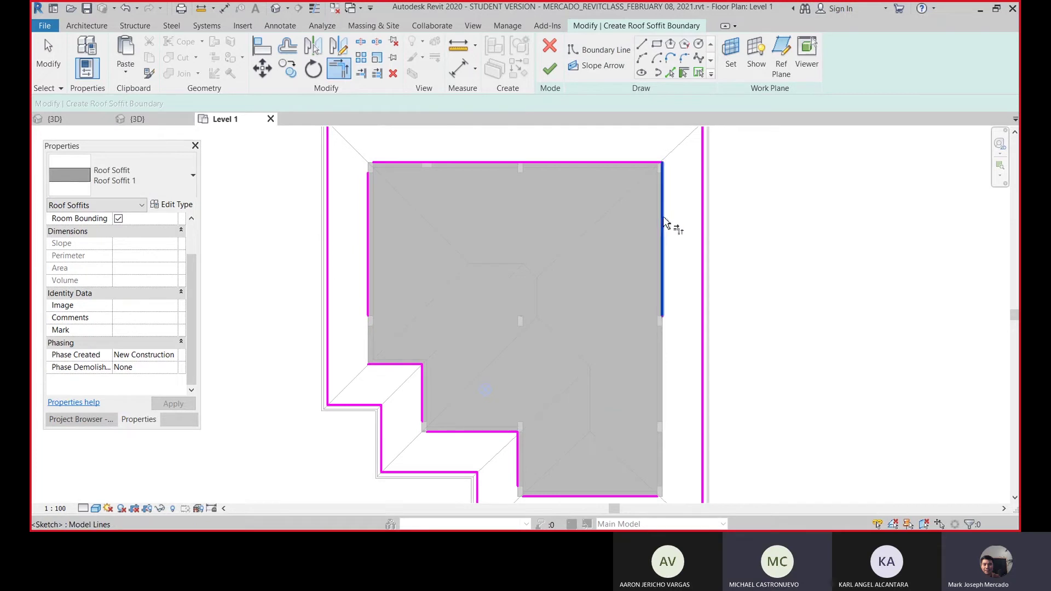
pyautogui.click(663, 230)
pyautogui.click(646, 496)
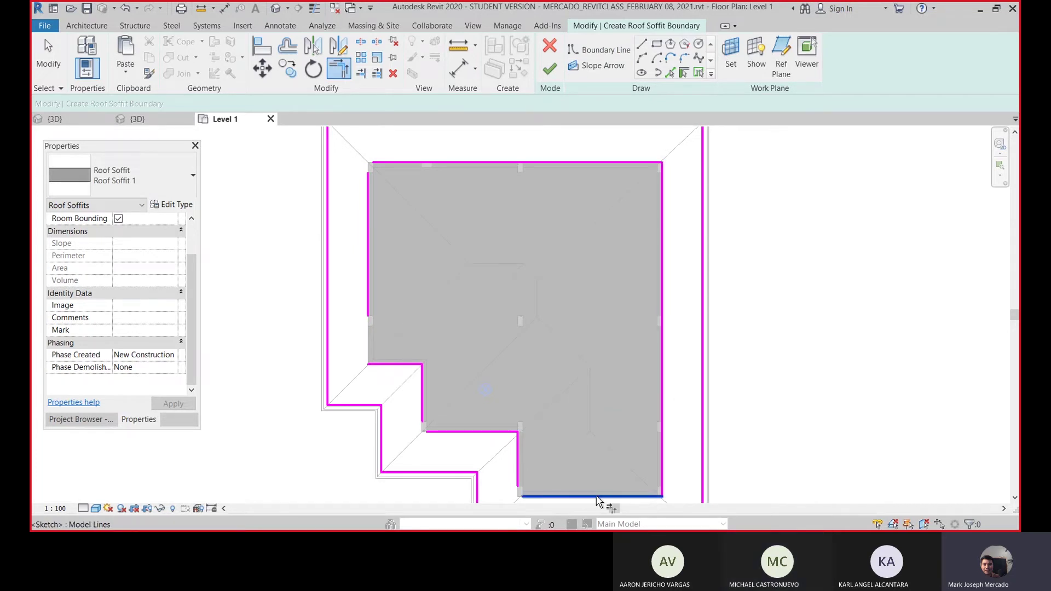
pyautogui.click(520, 470)
# Trim the notch and left-side corners to close the soffit outline.
pyautogui.click(452, 434)
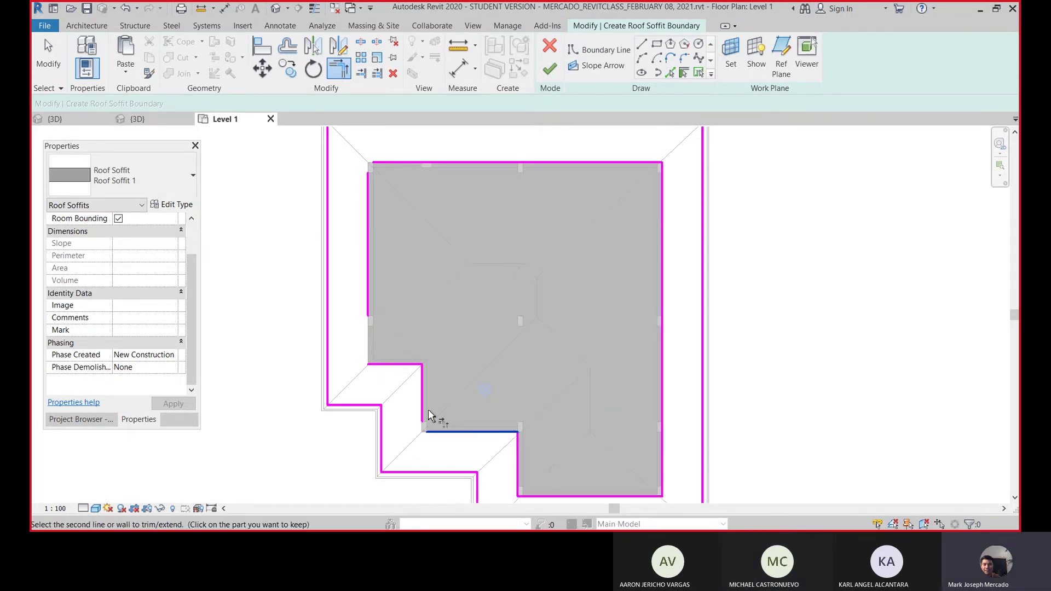
pyautogui.click(424, 408)
pyautogui.click(398, 365)
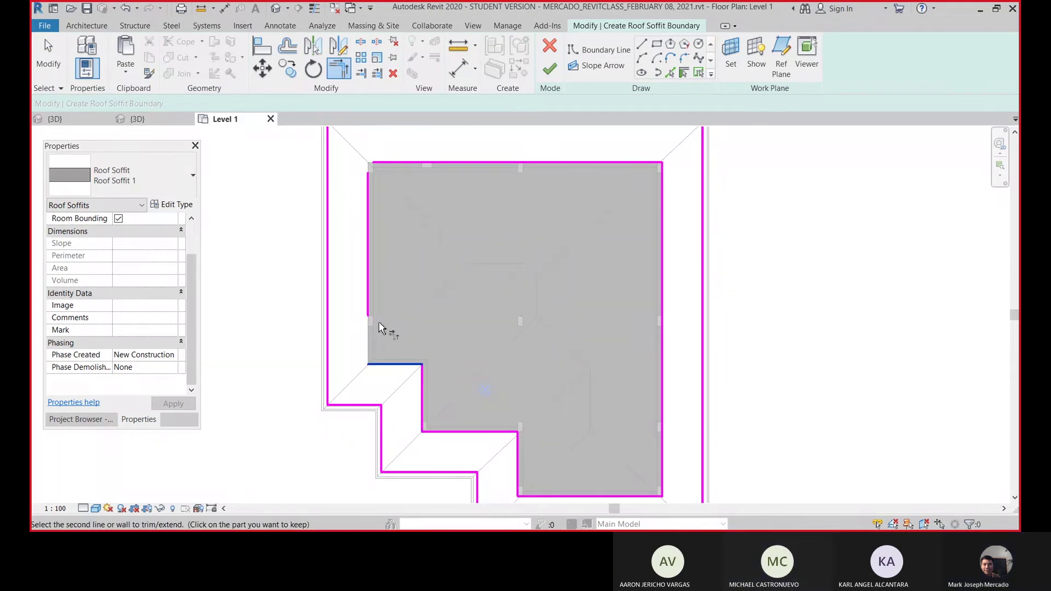
pyautogui.click(368, 307)
pyautogui.scroll(-2, 437, 224)
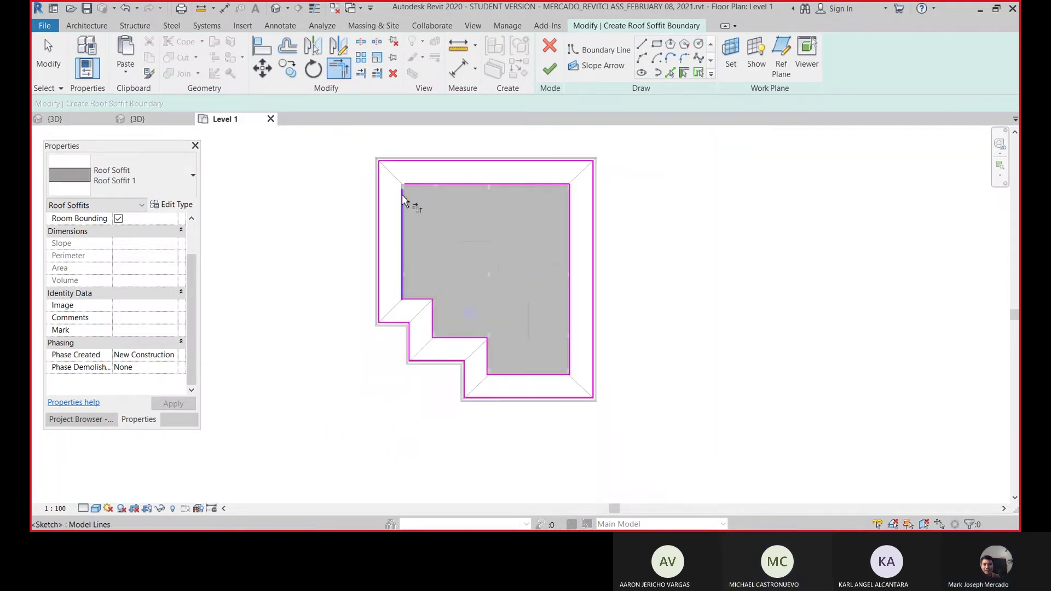
pyautogui.scroll(2, 550, 285)
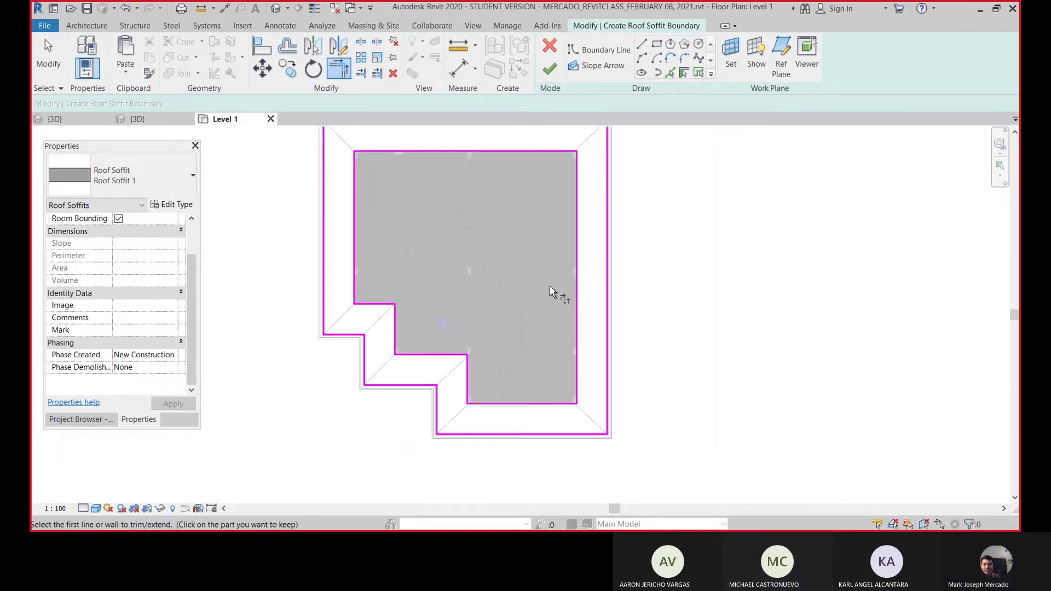
pyautogui.moveTo(490, 255); pyautogui.dragTo(563, 312, button='middle')
pyautogui.scroll(-3, 548, 293)
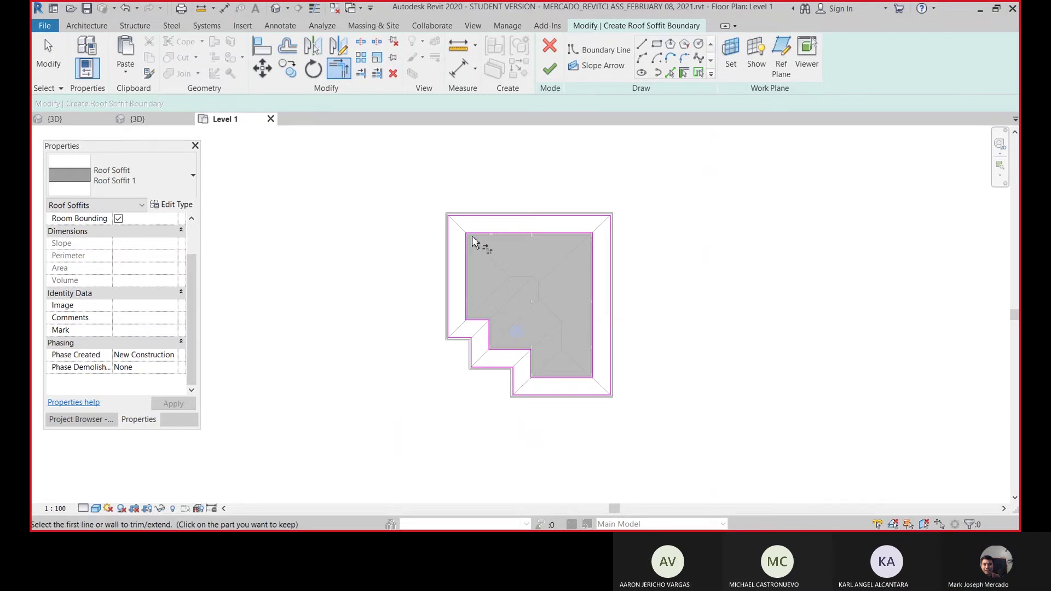
pyautogui.scroll(2, 477, 273)
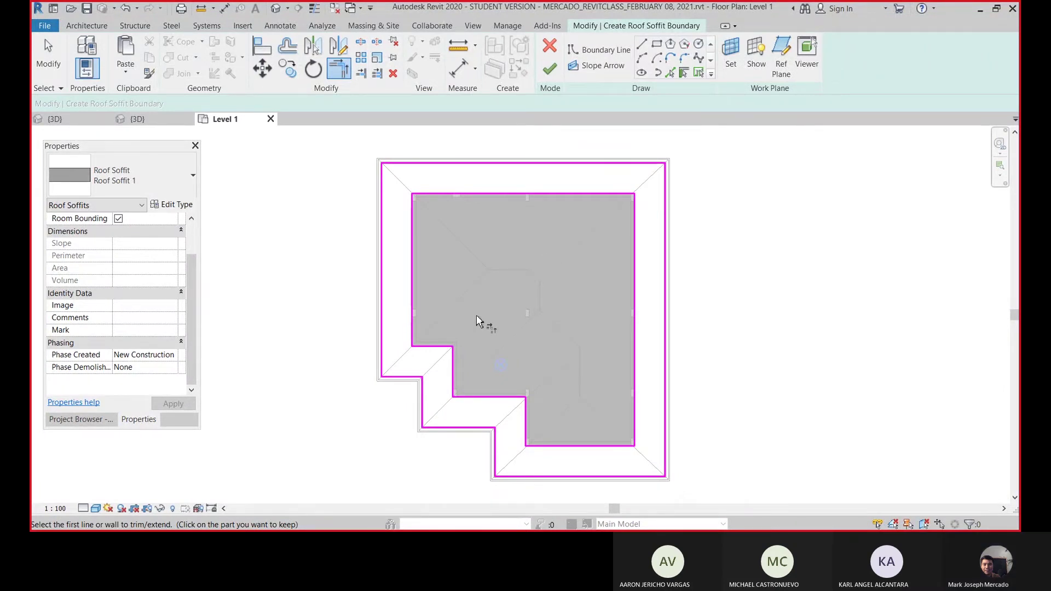
# Finish the soffit sketch and select Roof Soffit 1 in 3D to check its Level 1, 0.0 offset.
pyautogui.click(550, 70)
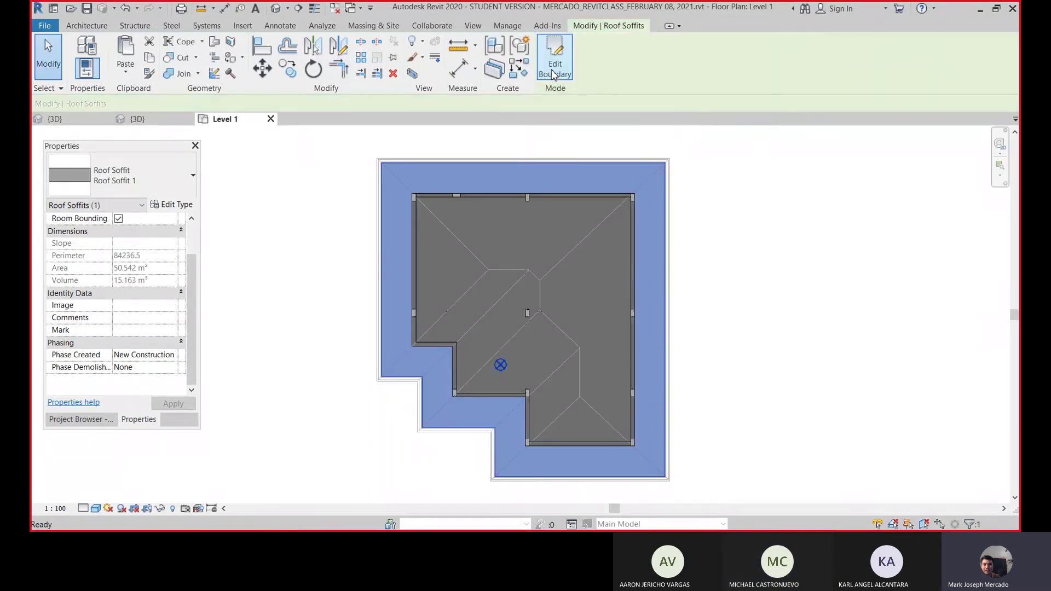
pyautogui.click(277, 9)
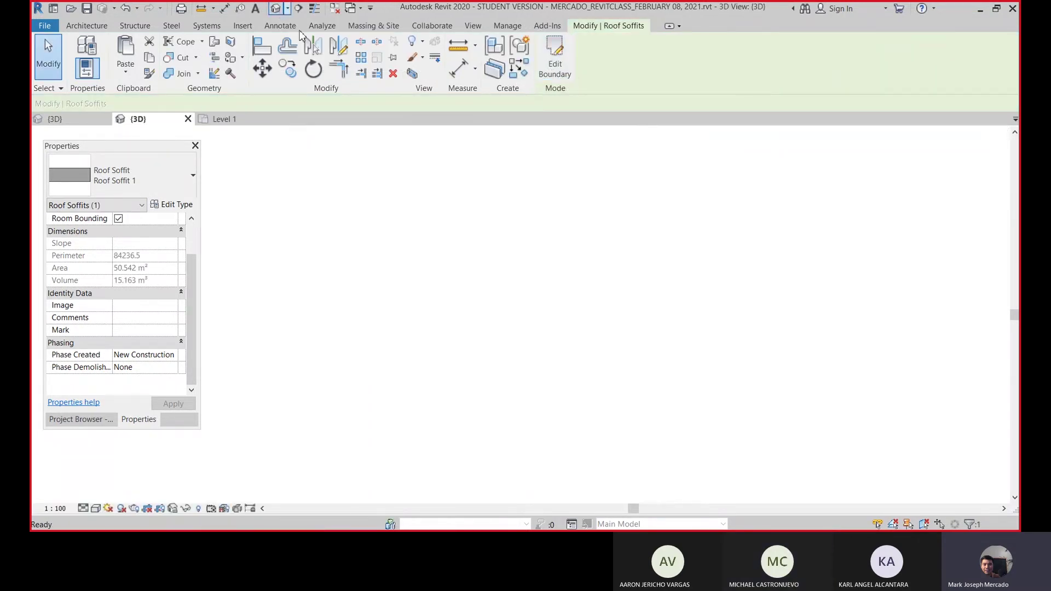
pyautogui.click(464, 390)
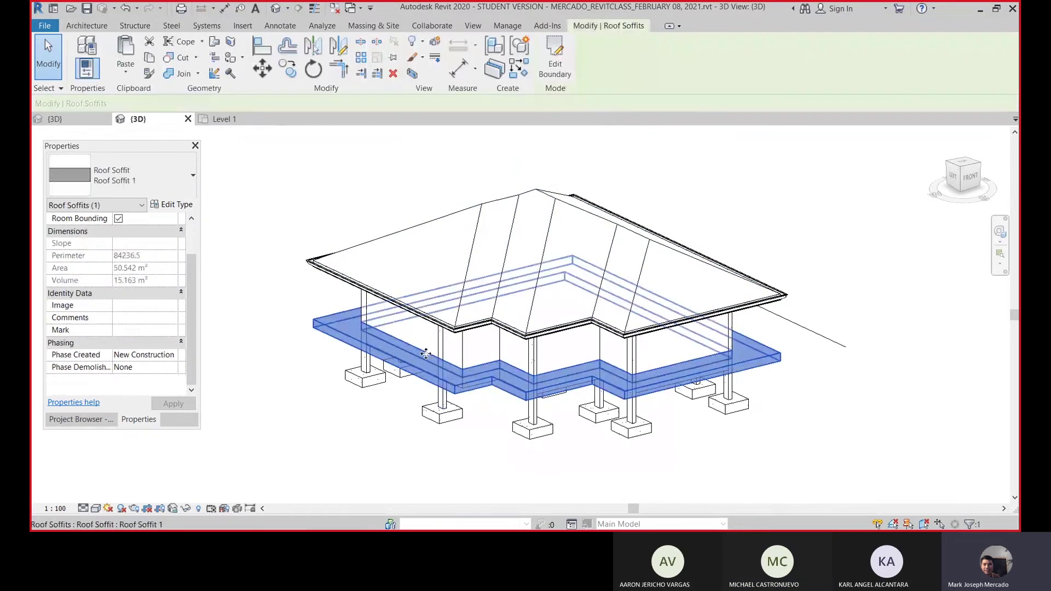
pyautogui.scroll(3, 442, 362)
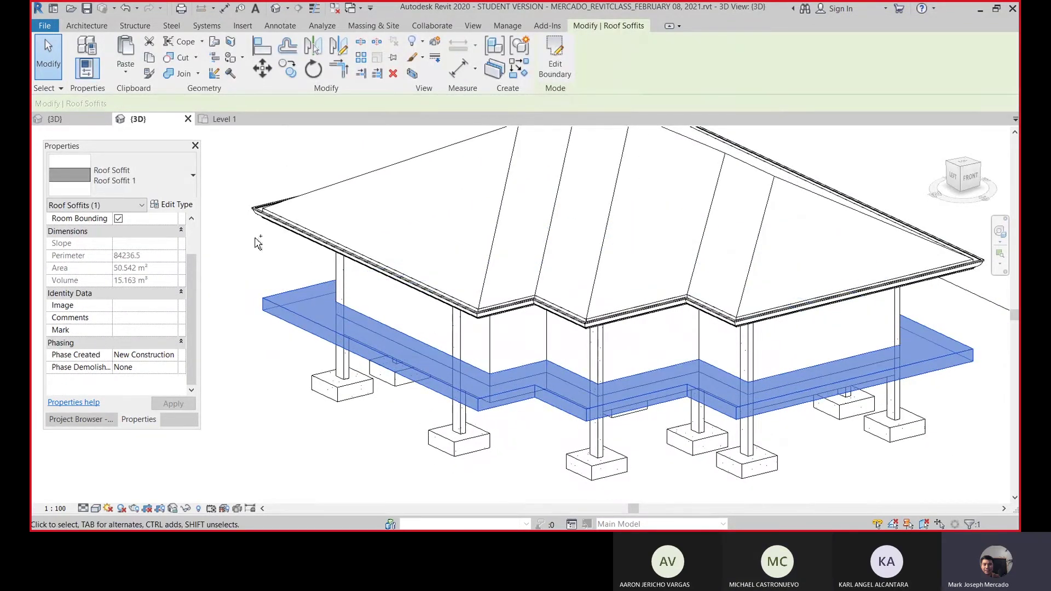
pyautogui.scroll(1, 115, 241)
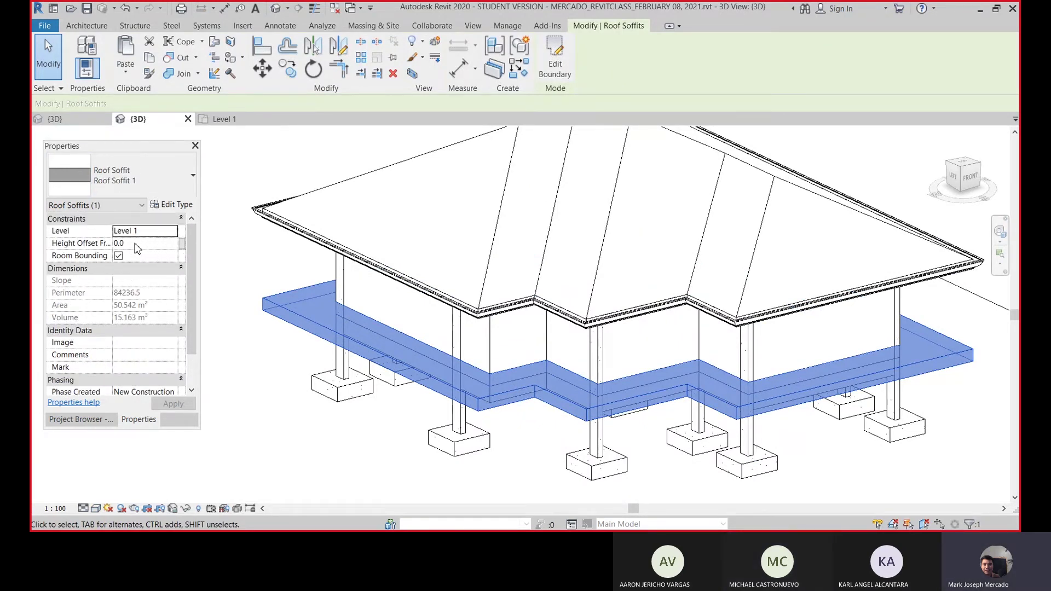
# Set Roof Soffit 1's Height Offset From Level to 2150 and view the eaves from the front.
pyautogui.click(137, 248)
pyautogui.click(137, 243)
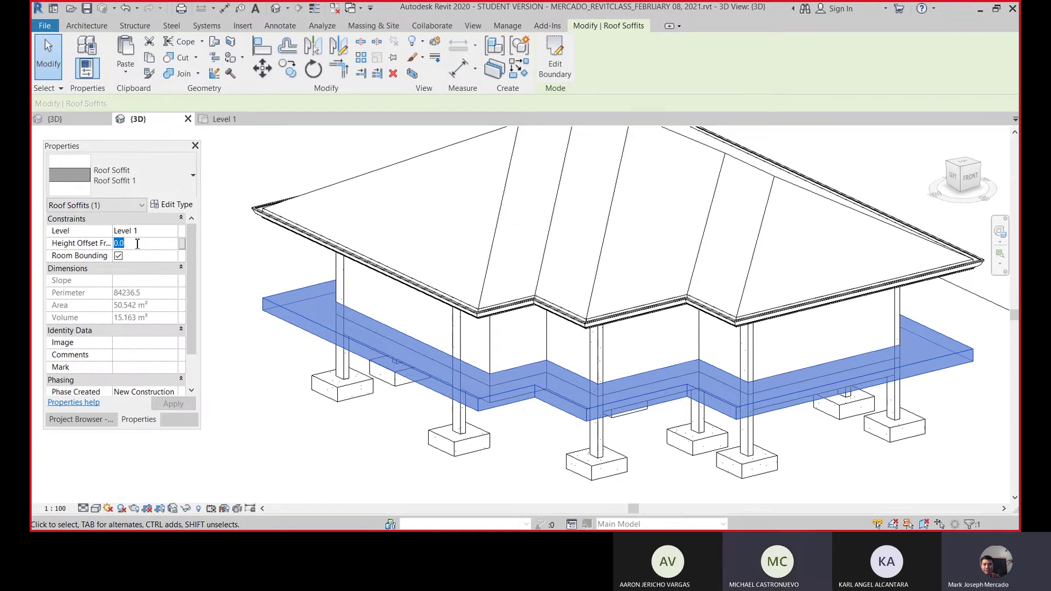
pyautogui.write('2400')
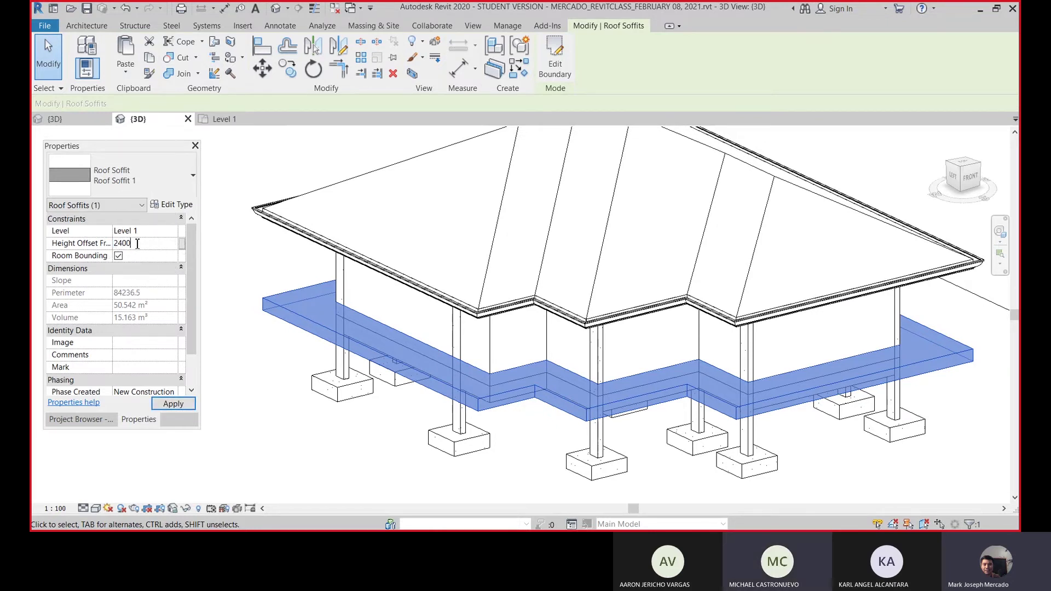
pyautogui.click(138, 243)
pyautogui.click(138, 243)
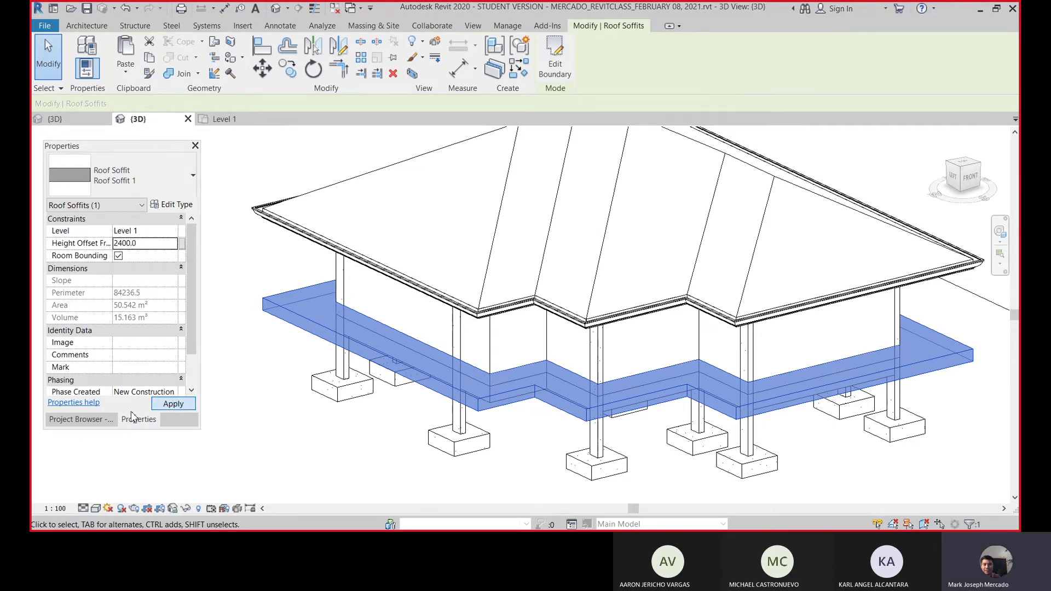
pyautogui.scroll(4, 244, 214)
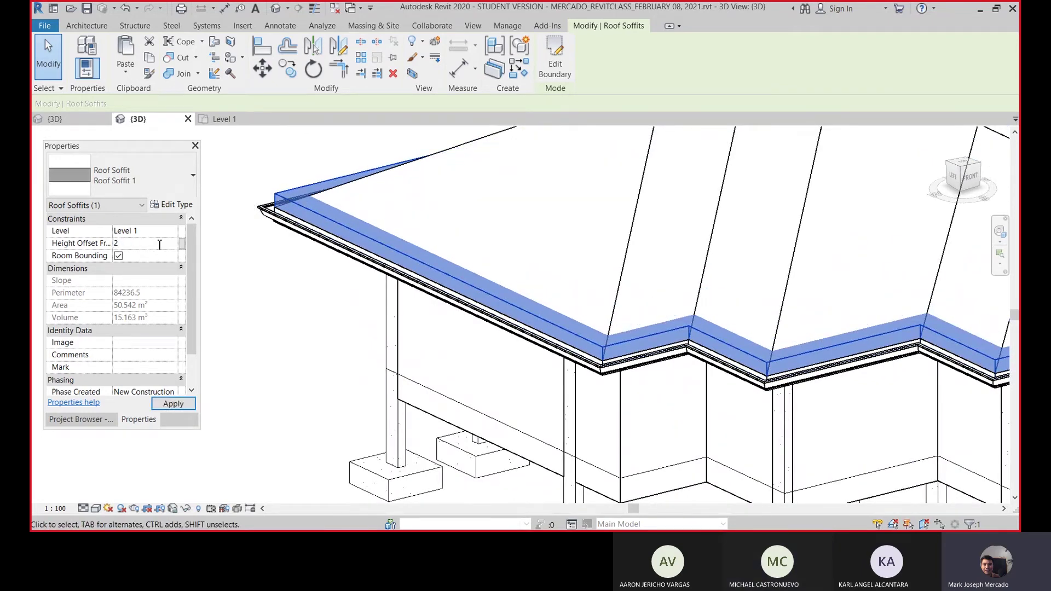
pyautogui.click(159, 245)
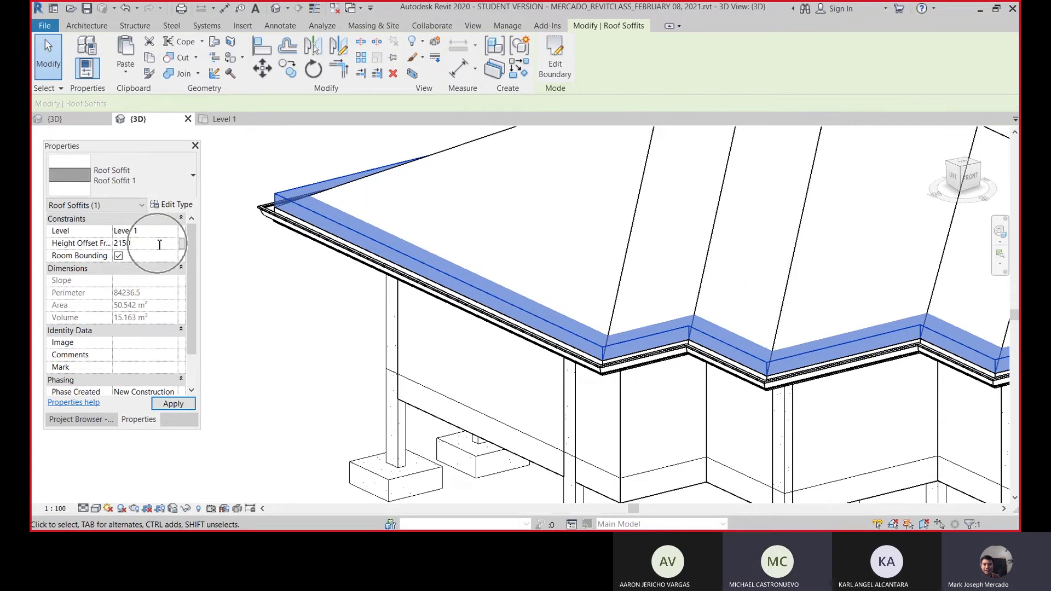
pyautogui.press('Return')
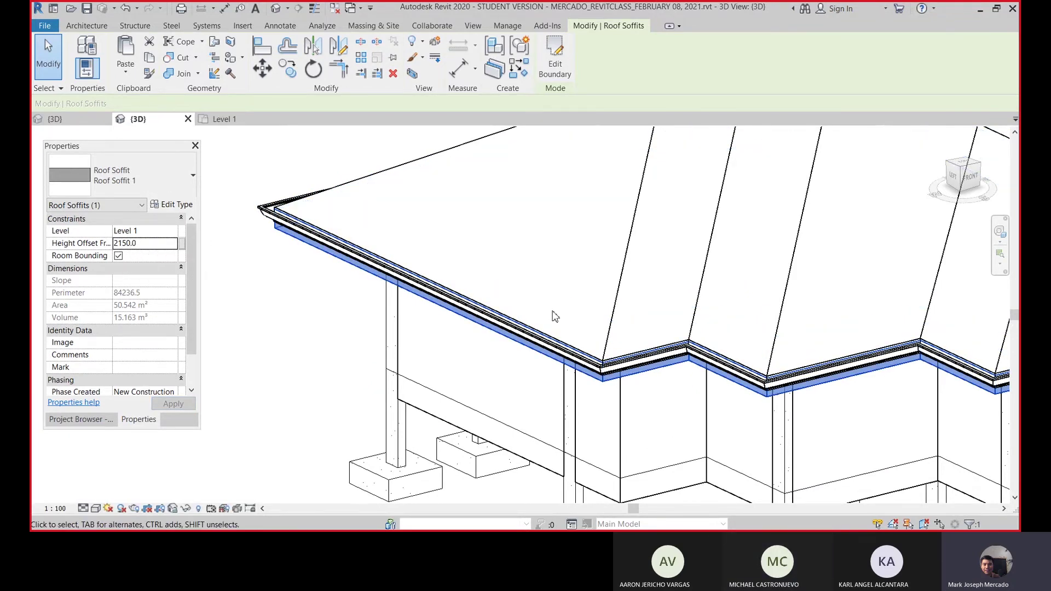
pyautogui.keyDown('shift'); pyautogui.moveTo(554, 316); pyautogui.dragTo(499, 273, button='middle'); pyautogui.keyUp('shift')
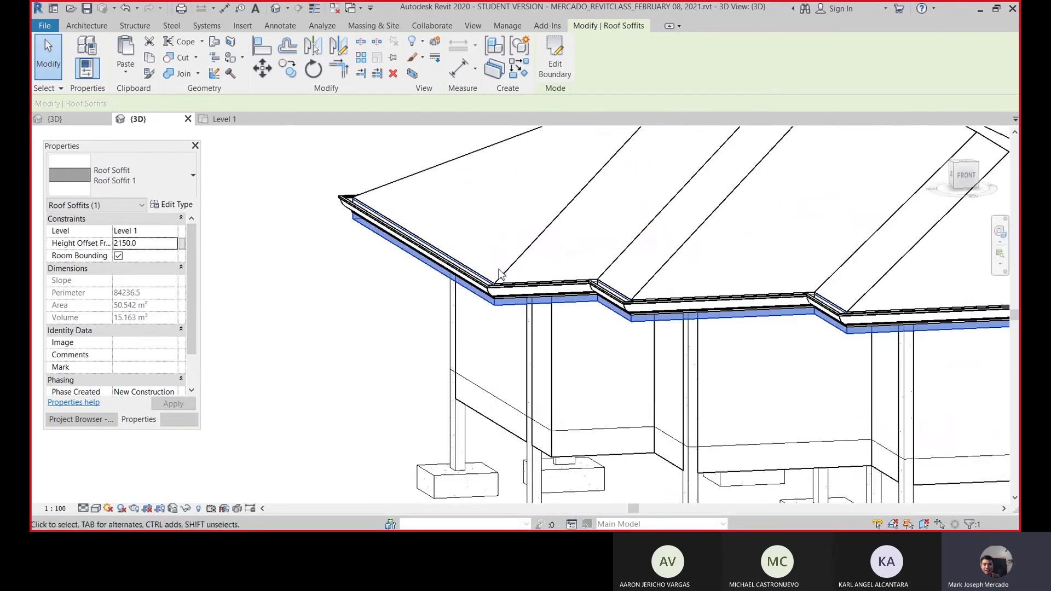
# Duplicate the soffit type as Roof Soffit 2.
pyautogui.click(179, 208)
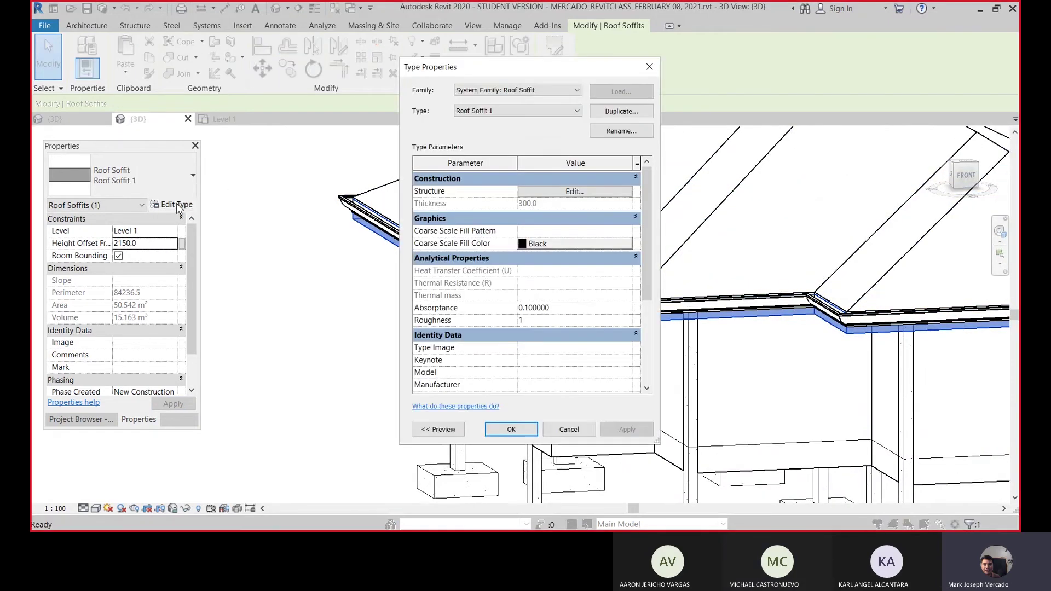
pyautogui.click(618, 113)
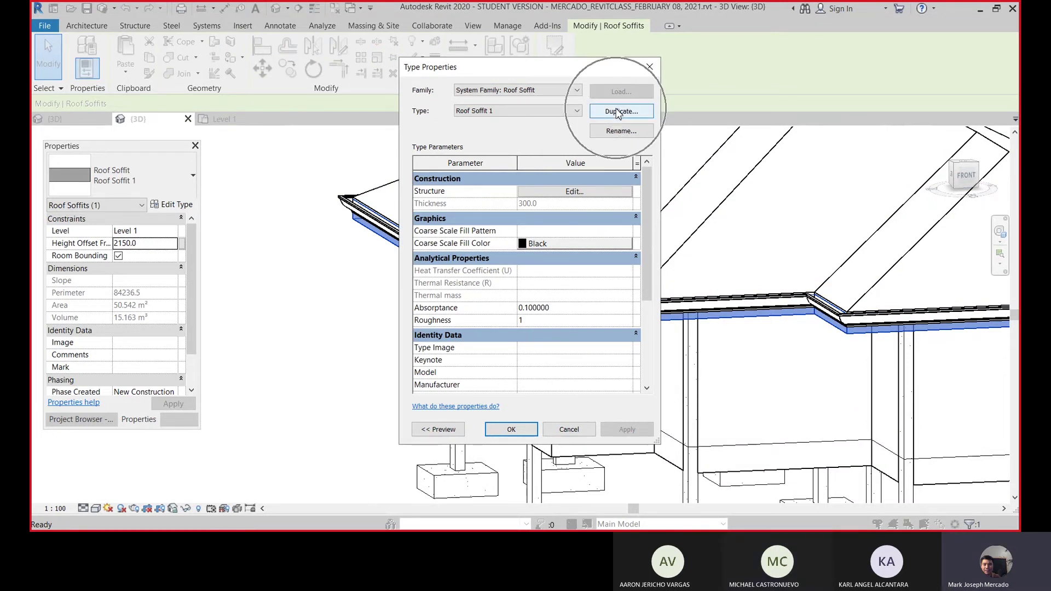
pyautogui.click(619, 113)
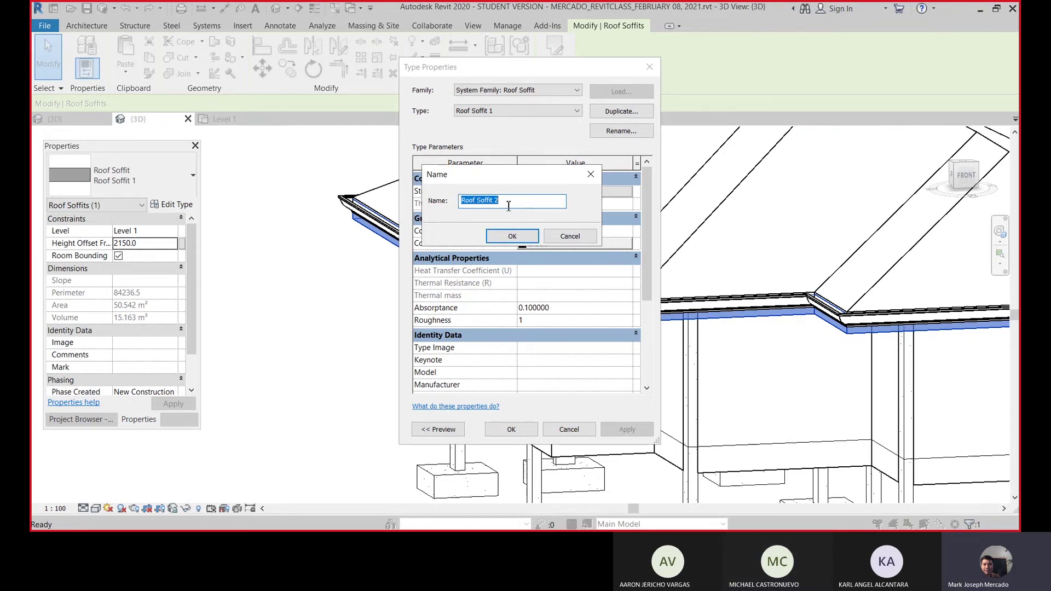
pyautogui.click(511, 236)
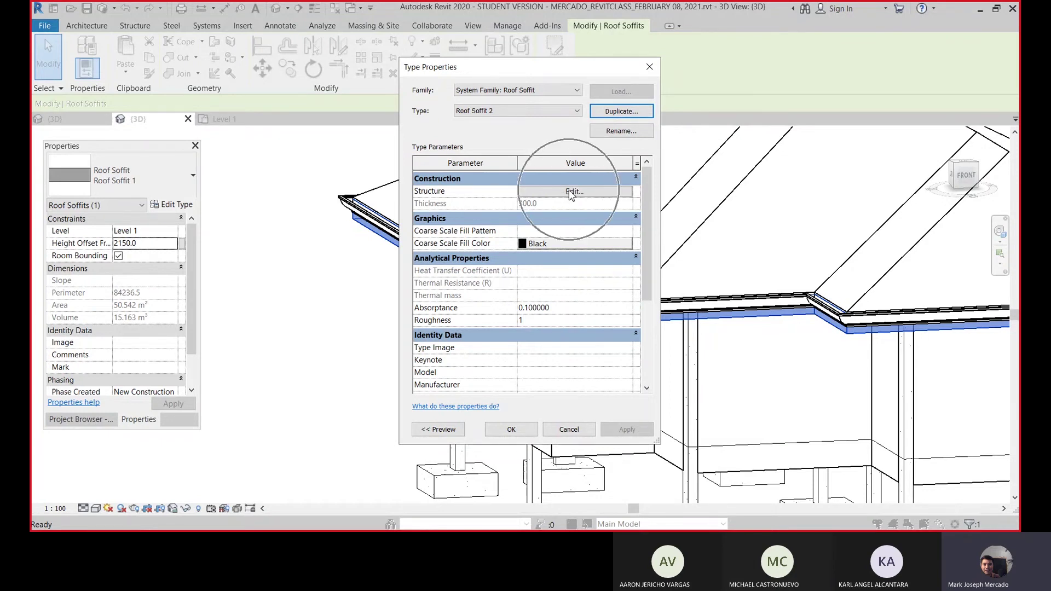
# Give Roof Soffit 2's structure layer a 50 thickness and apply the type to the soffit.
pyautogui.click(572, 191)
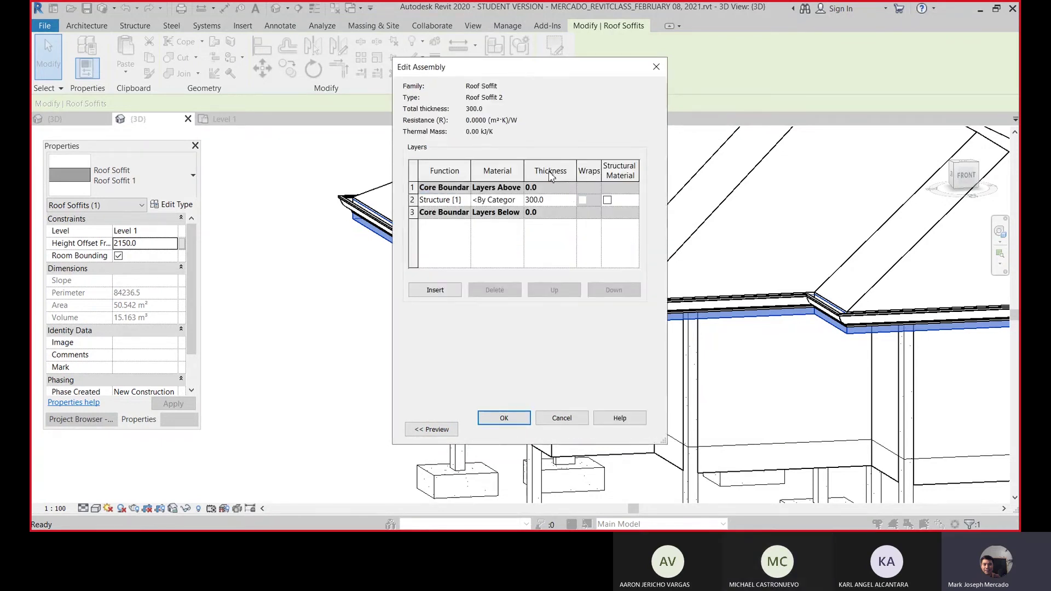
pyautogui.click(552, 200)
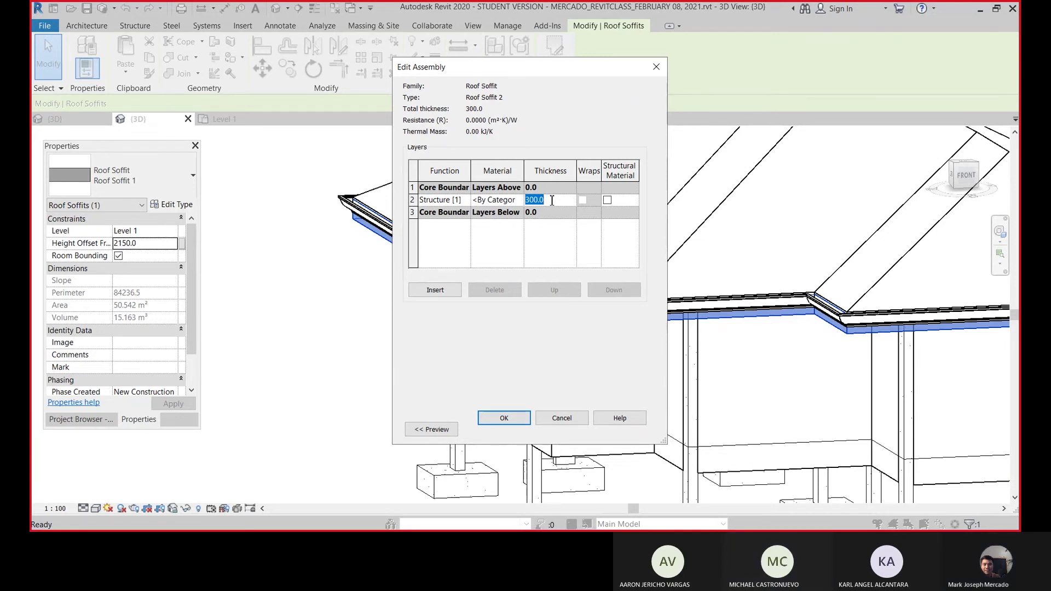
pyautogui.write('20')
pyautogui.press('BackSpace')
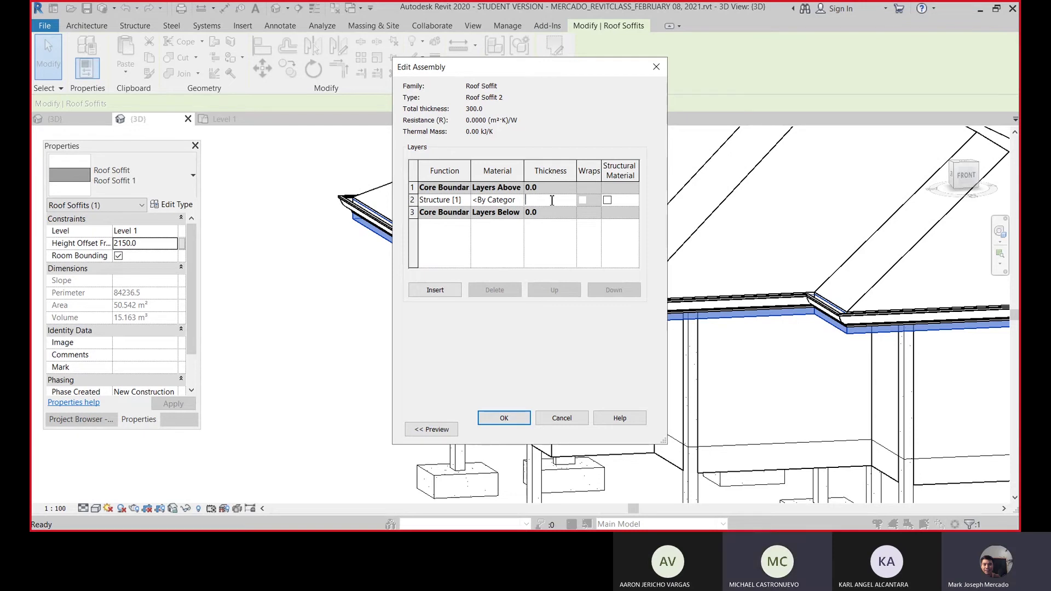
pyautogui.write('50')
pyautogui.click(564, 203)
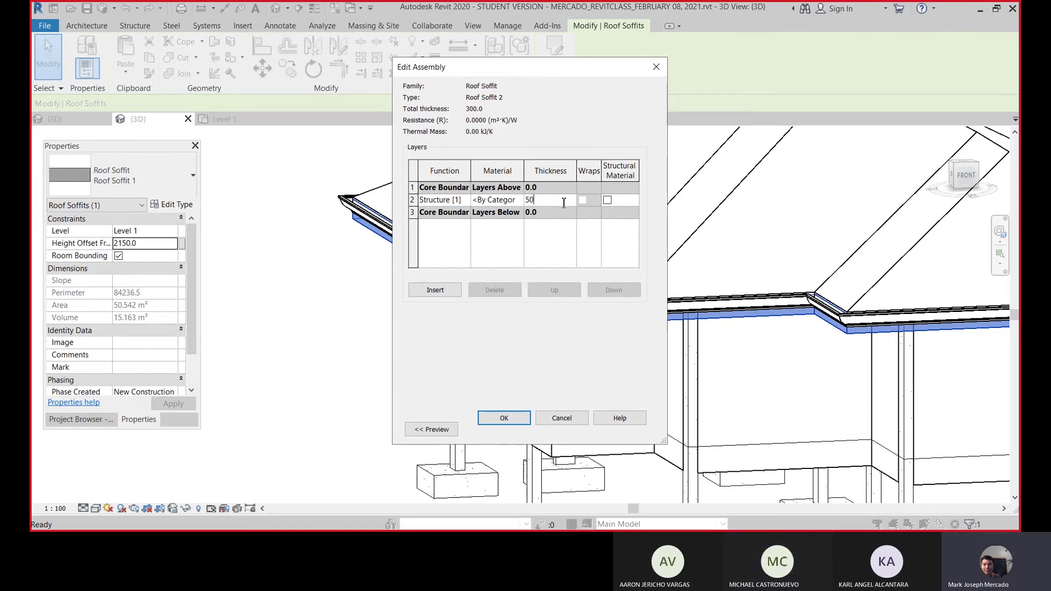
pyautogui.click(561, 202)
pyautogui.click(504, 418)
pyautogui.click(512, 430)
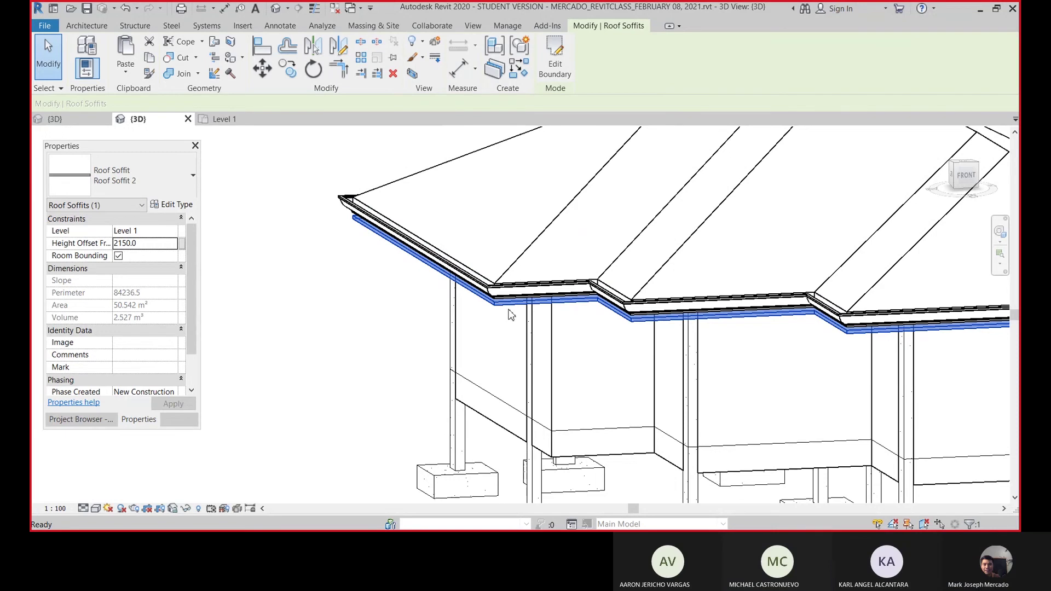
# Set Roof Soffit 2's Height Offset From Level to 2300 and apply it.
pyautogui.keyDown('shift'); pyautogui.moveTo(510, 314); pyautogui.dragTo(505, 280, button='middle'); pyautogui.keyUp('shift')
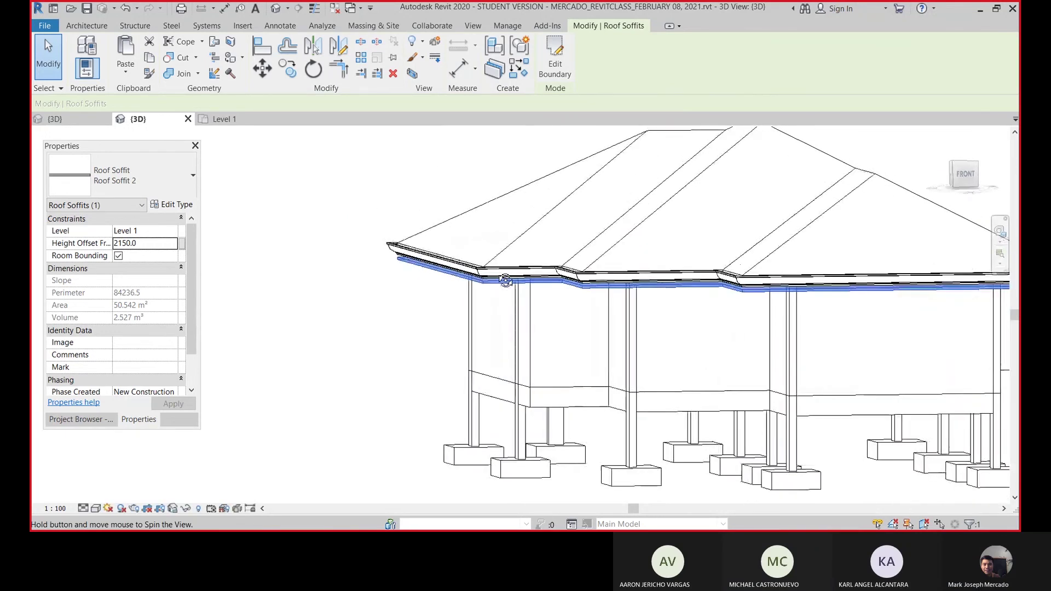
pyautogui.scroll(5, 505, 281)
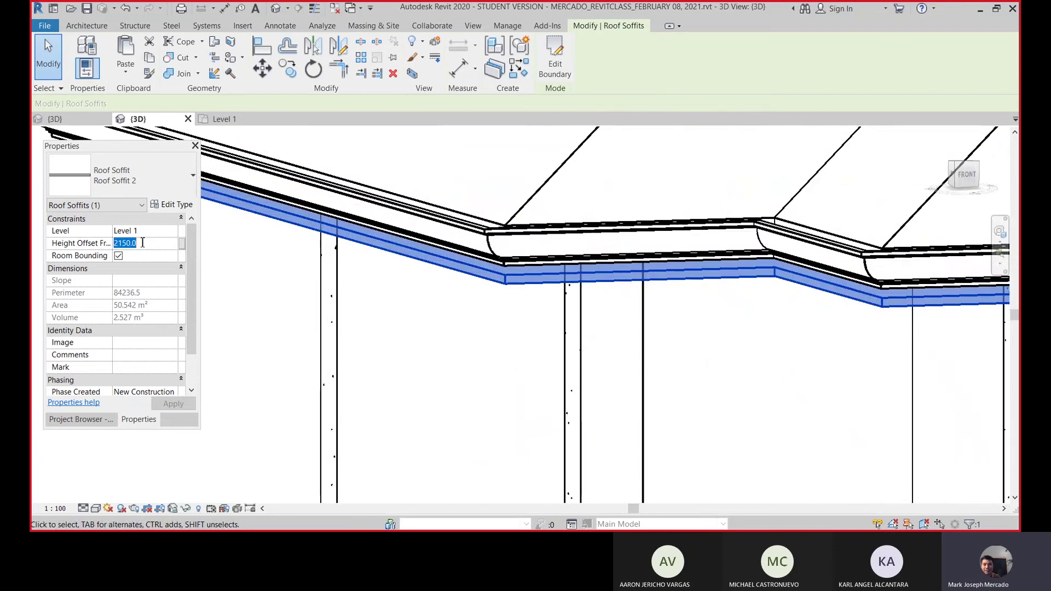
pyautogui.write('2')
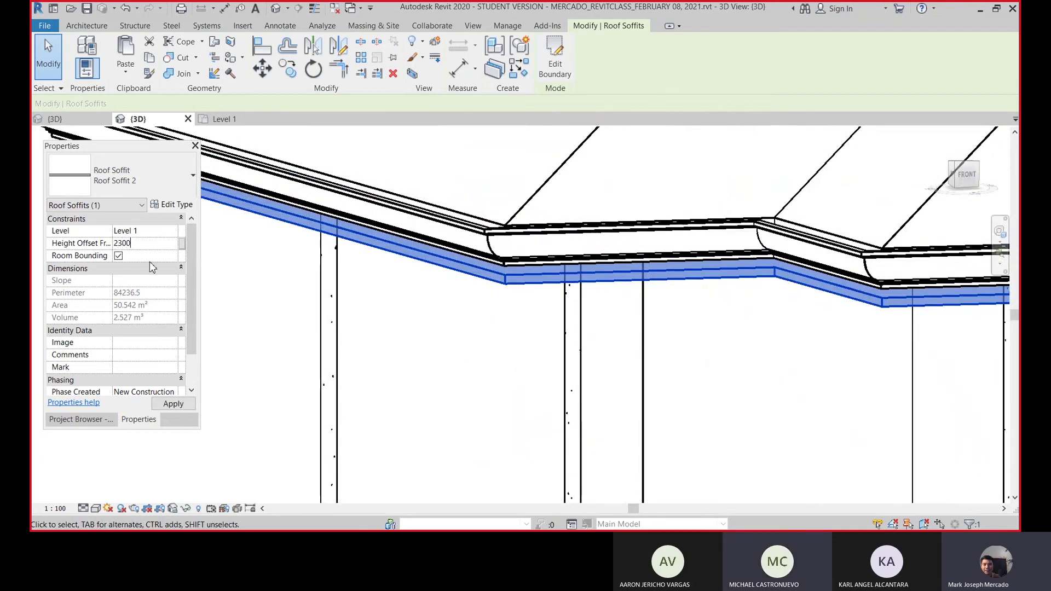
pyautogui.write('300')
pyautogui.click(174, 404)
# Orbit around the roof corner and wall to inspect the raised soffit under the eaves.
pyautogui.keyDown('shift'); pyautogui.moveTo(441, 326); pyautogui.dragTo(383, 293, button='middle'); pyautogui.keyUp('shift')
pyautogui.scroll(6, 383, 294)
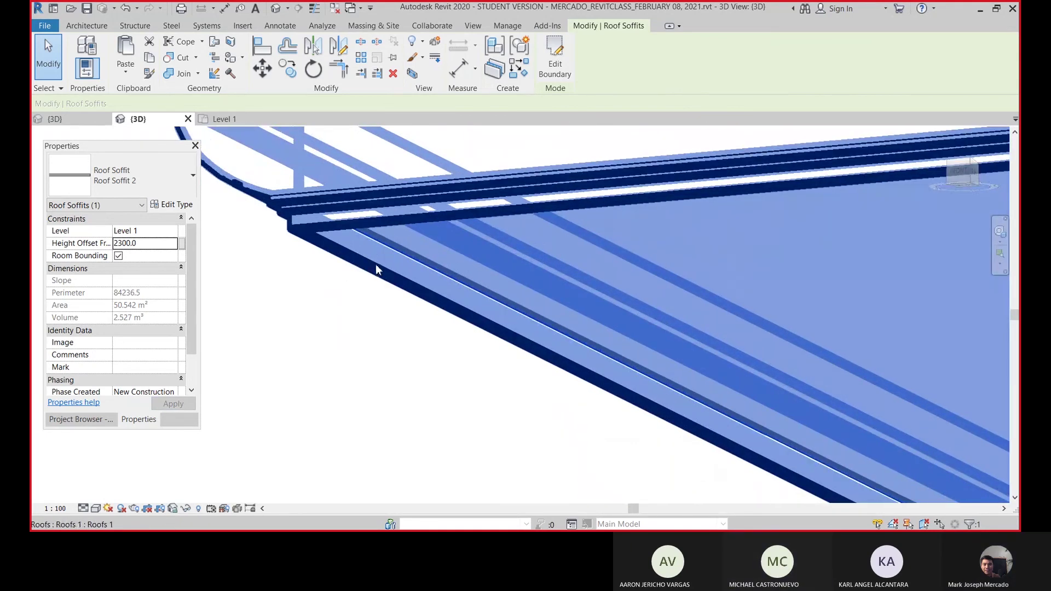
pyautogui.scroll(-5, 376, 269)
pyautogui.keyDown('shift'); pyautogui.moveTo(425, 286); pyautogui.dragTo(477, 329, button='middle'); pyautogui.keyUp('shift')
pyautogui.scroll(-4, 466, 335)
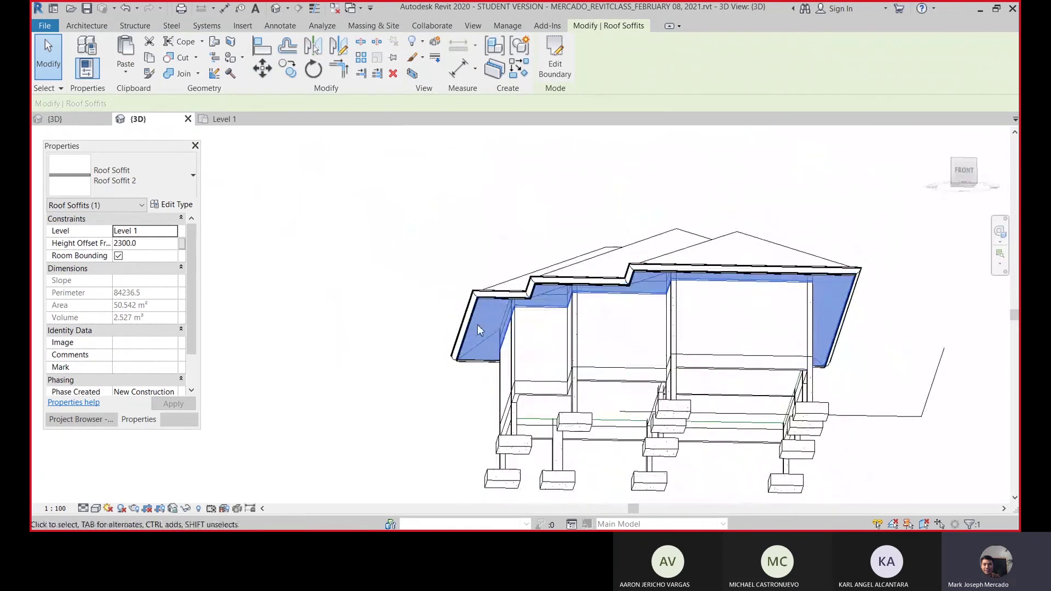
pyautogui.scroll(3, 477, 328)
pyautogui.click(459, 312)
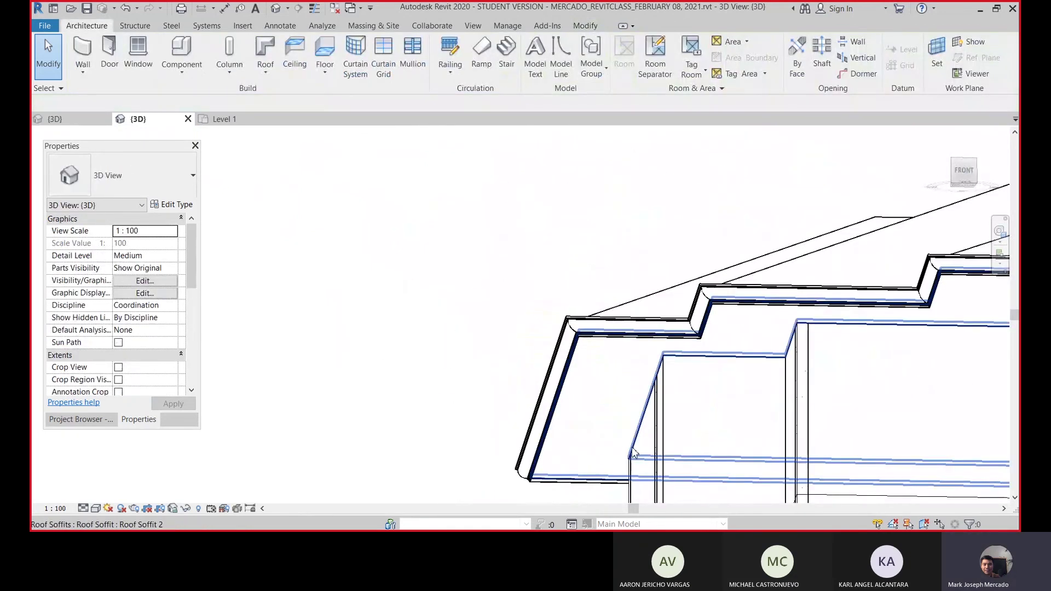
pyautogui.click(582, 407)
pyautogui.scroll(-5, 490, 269)
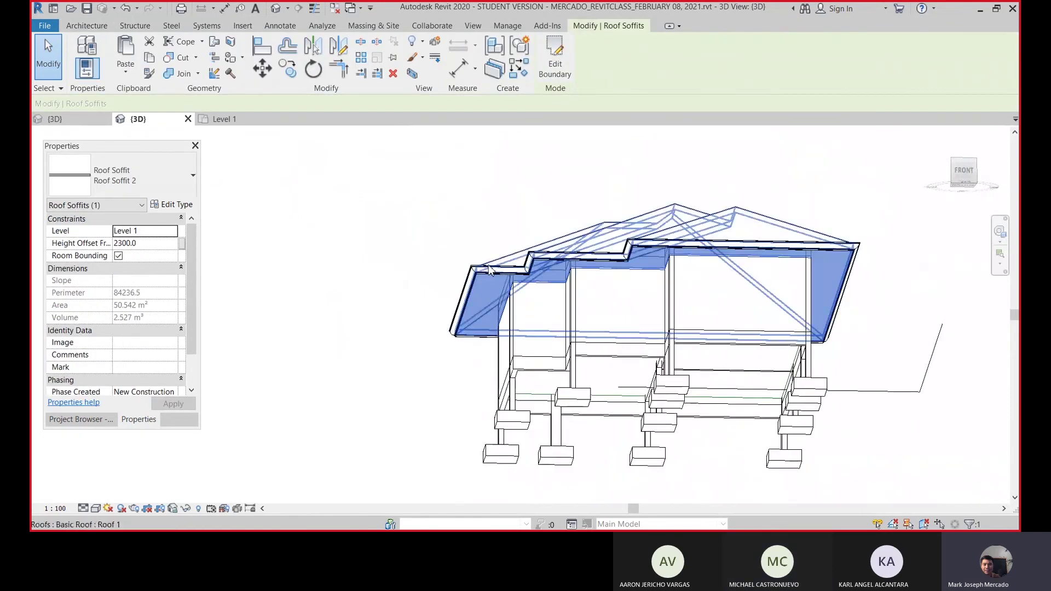
pyautogui.keyDown('shift'); pyautogui.moveTo(490, 269); pyautogui.dragTo(448, 347, button='middle'); pyautogui.keyUp('shift')
pyautogui.scroll(5, 453, 300)
pyautogui.keyDown('shift'); pyautogui.moveTo(460, 305); pyautogui.dragTo(481, 252, button='middle'); pyautogui.keyUp('shift')
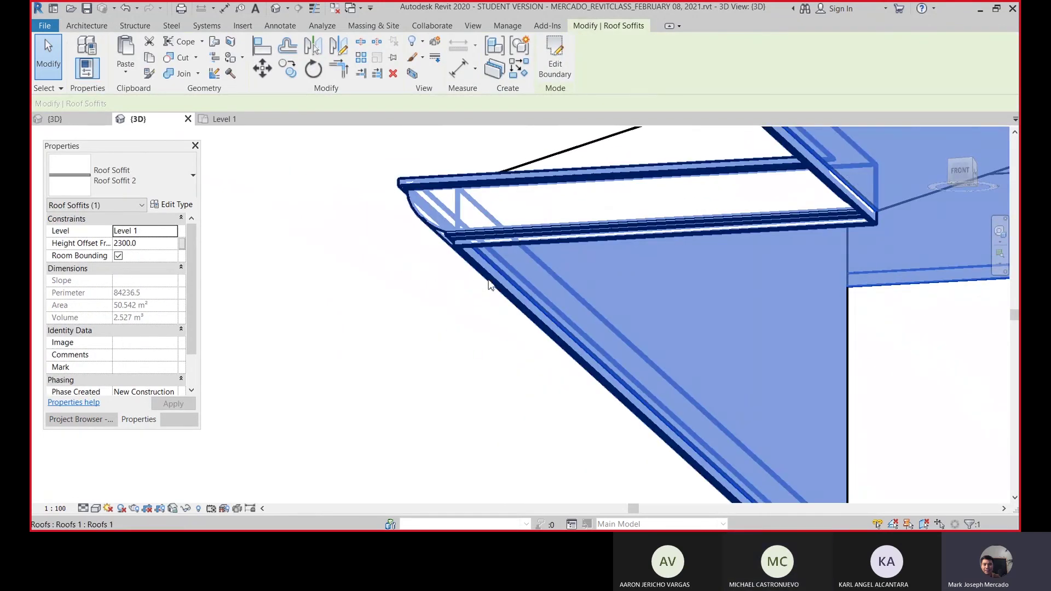
pyautogui.click(527, 279)
pyautogui.click(512, 280)
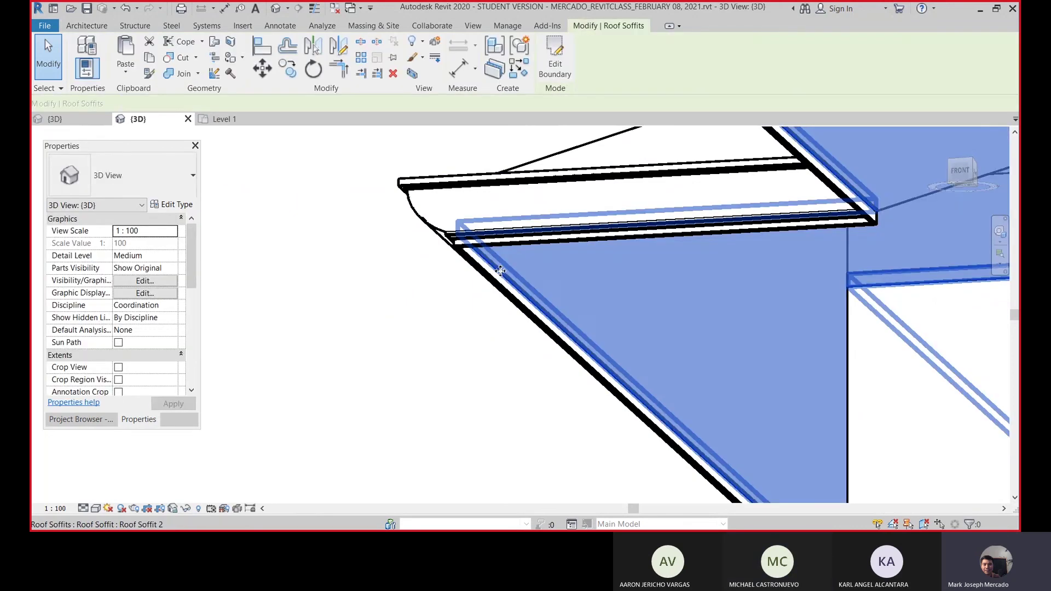
pyautogui.click(156, 243)
pyautogui.click(156, 243)
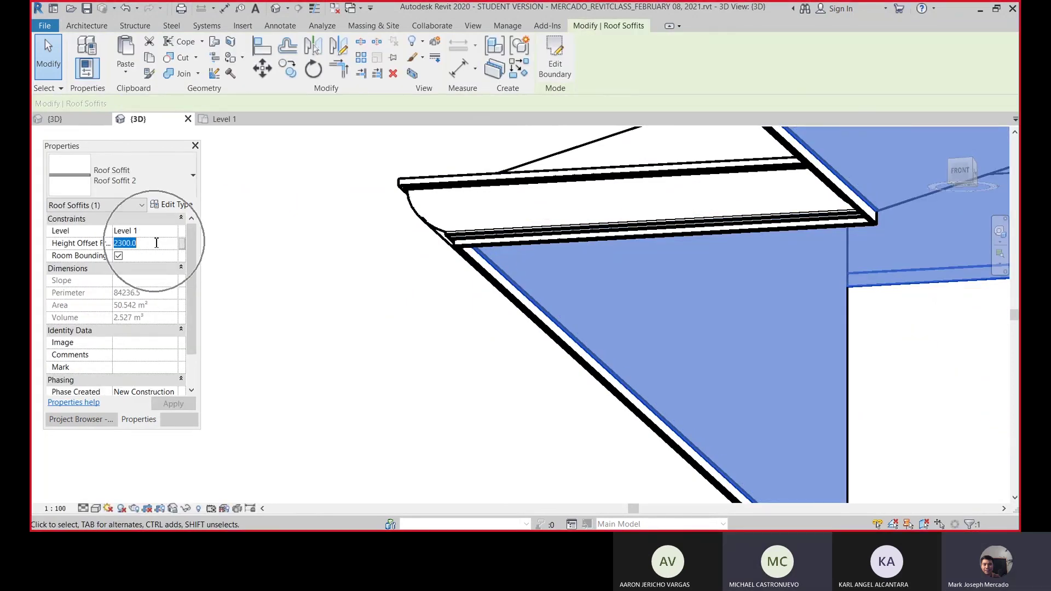
pyautogui.scroll(-6, 497, 320)
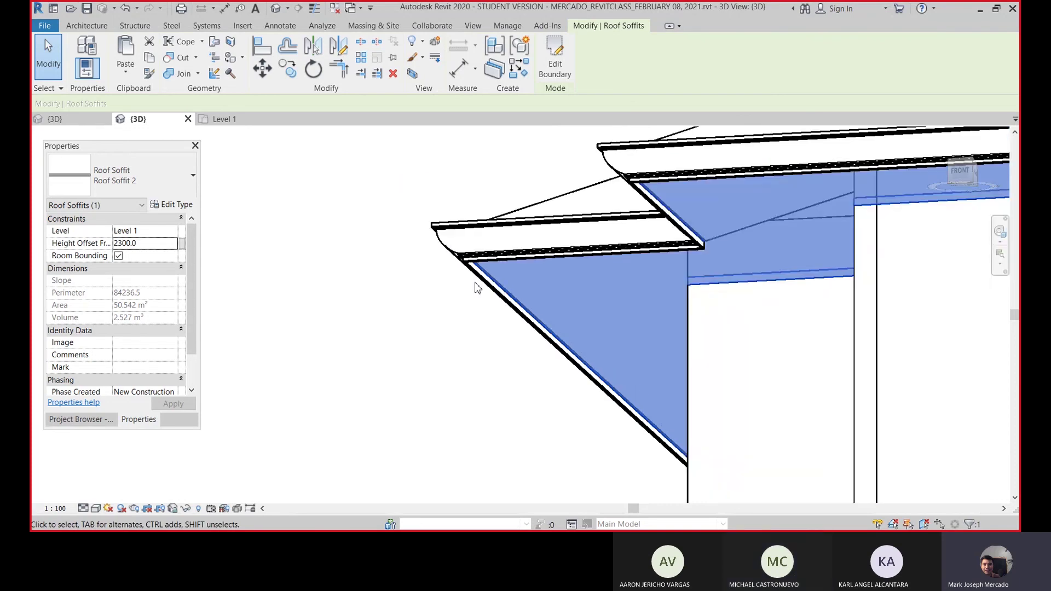
pyautogui.keyDown('shift'); pyautogui.moveTo(497, 320); pyautogui.dragTo(471, 166, button='middle'); pyautogui.keyUp('shift')
pyautogui.press('Escape')
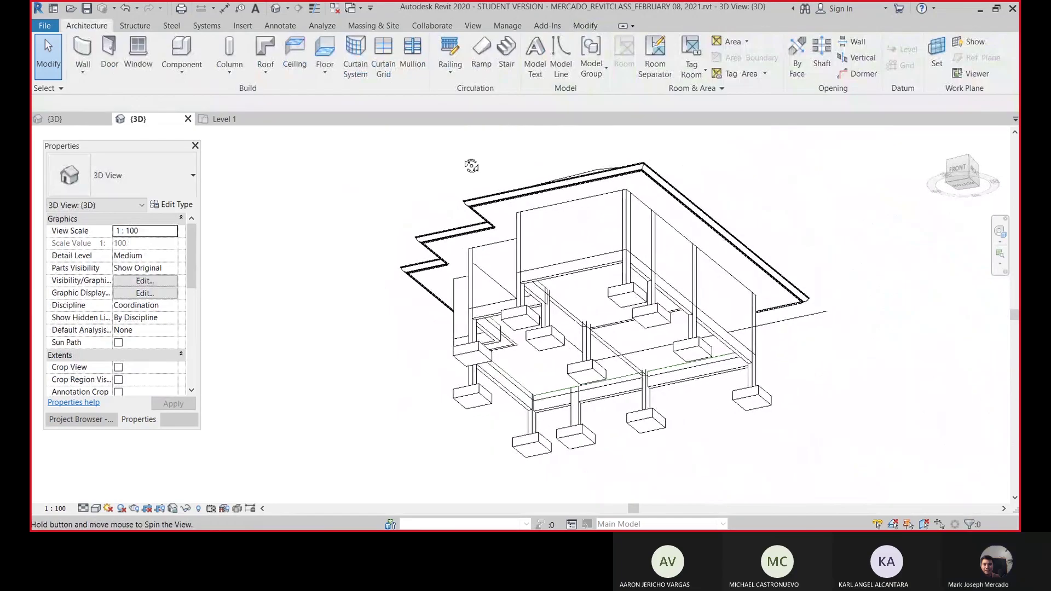